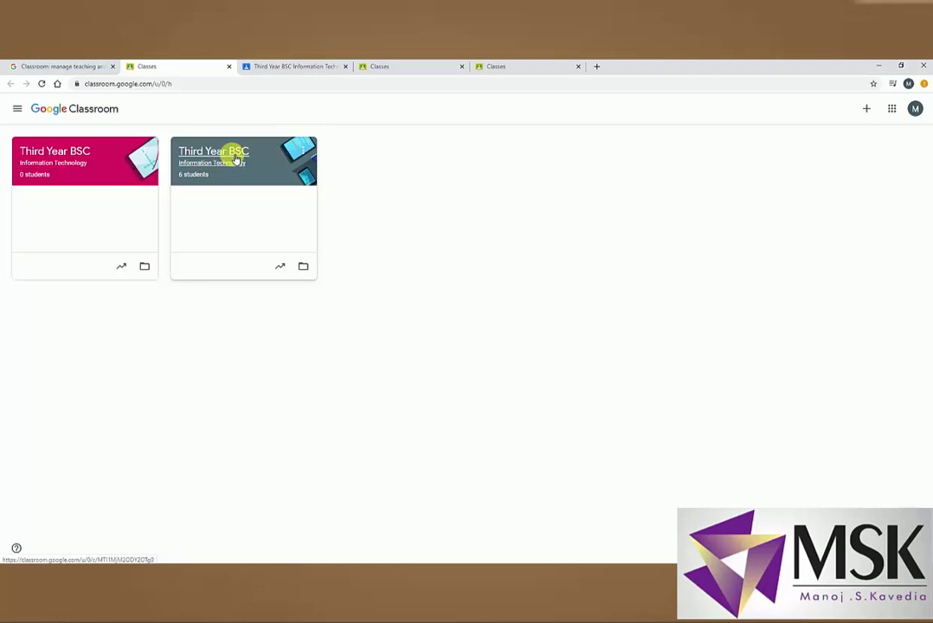
Create a new assignment in the Third Year BSC class that has 6 students and title it "Assignment No-1".
click(232, 153)
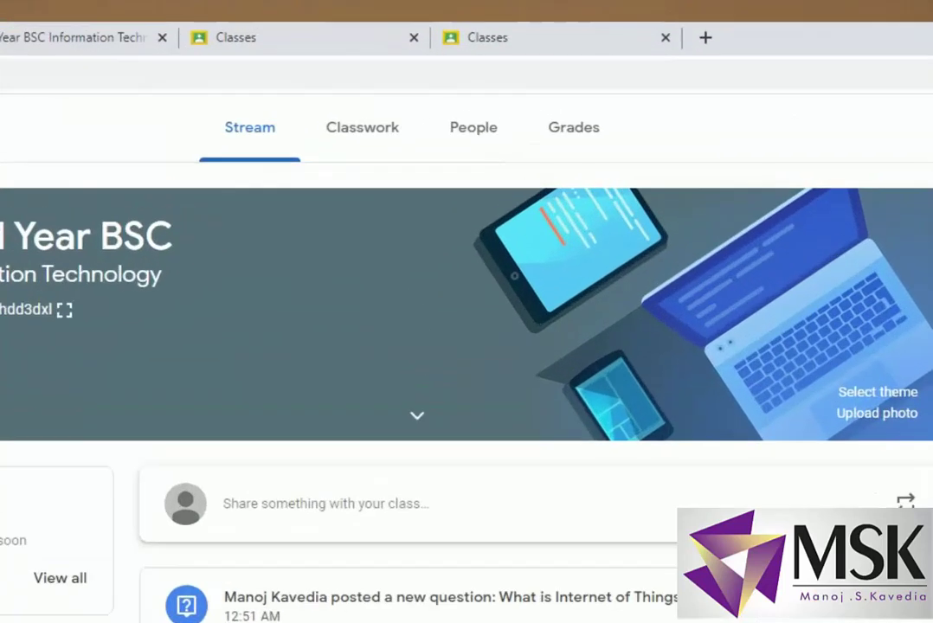
click(374, 134)
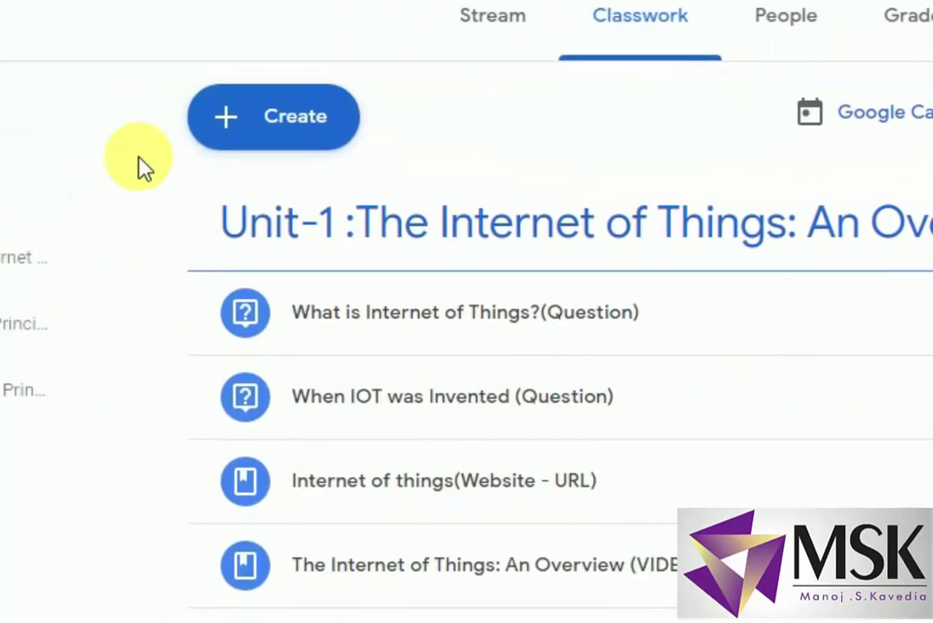
click(240, 133)
click(267, 208)
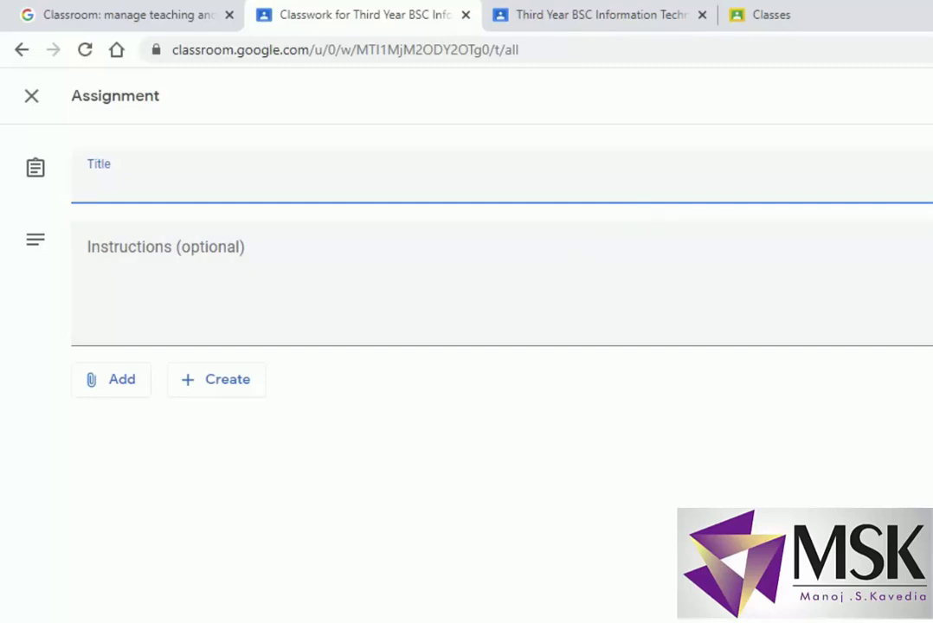
text(Assignment N)
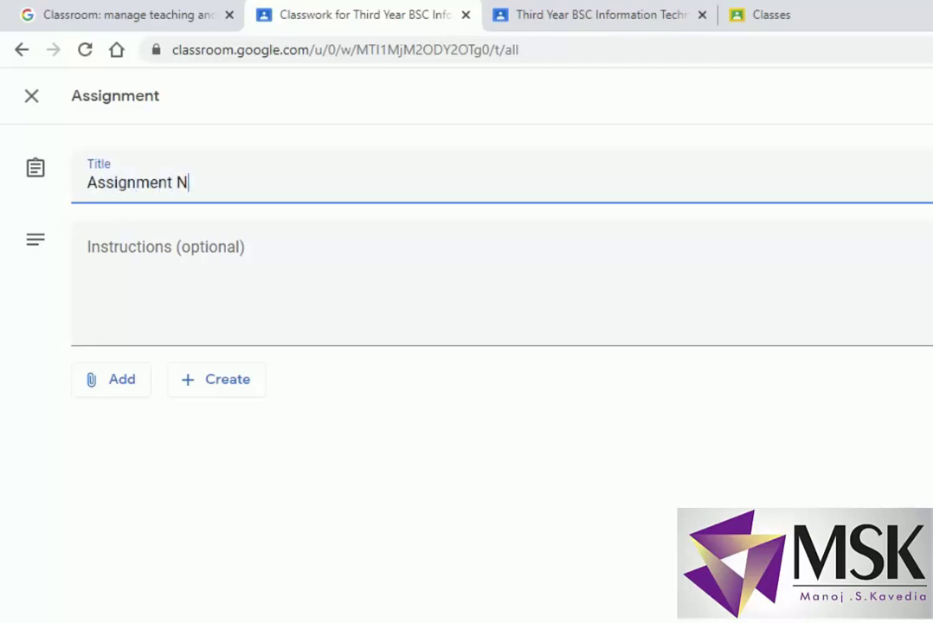
text(o-1)
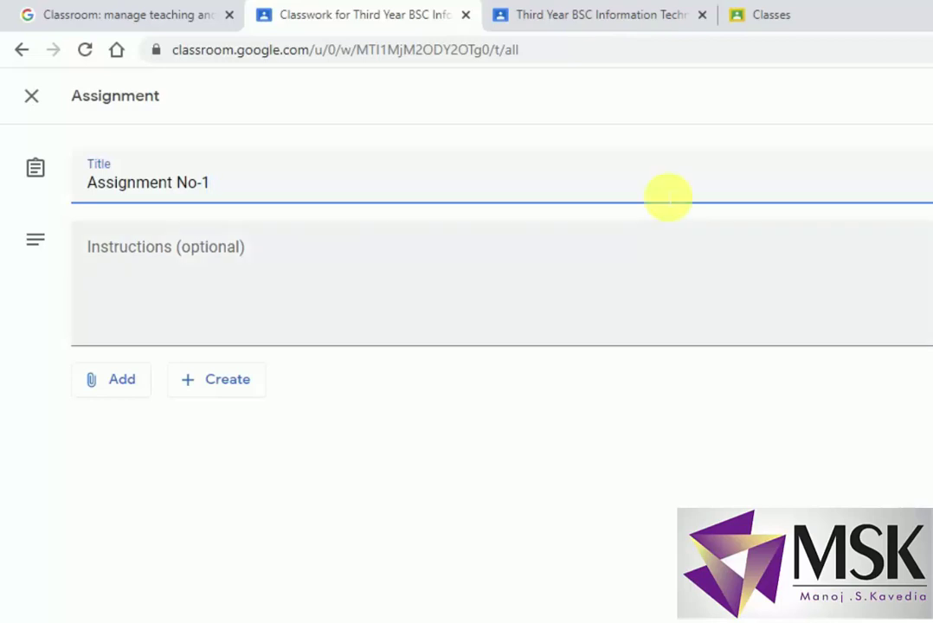
Enter the assignment instructions "unit-1, Topic-1, Internet of Things :An Overview".
click(355, 268)
text(un)
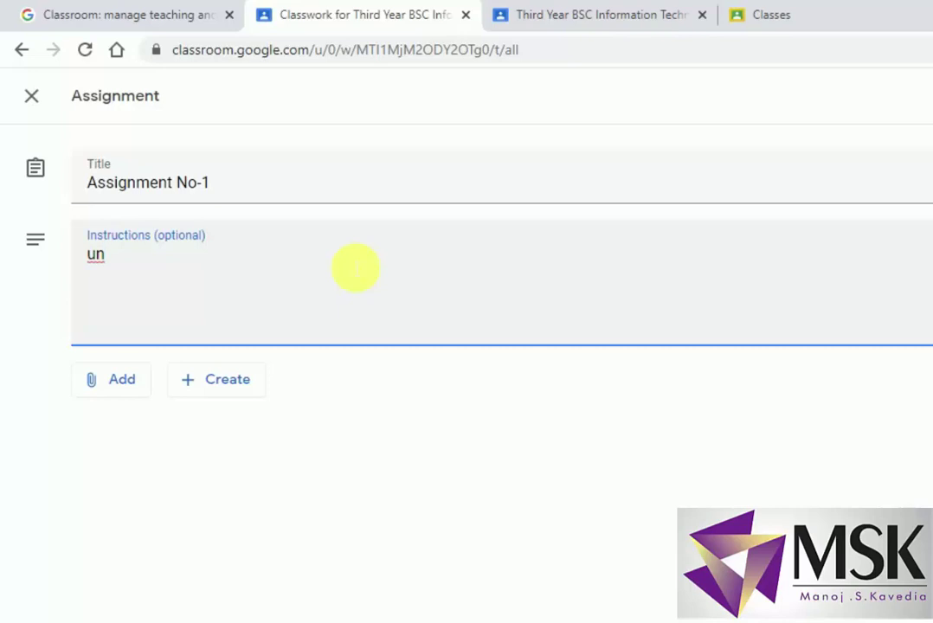
text(it-1, Tpic-1)
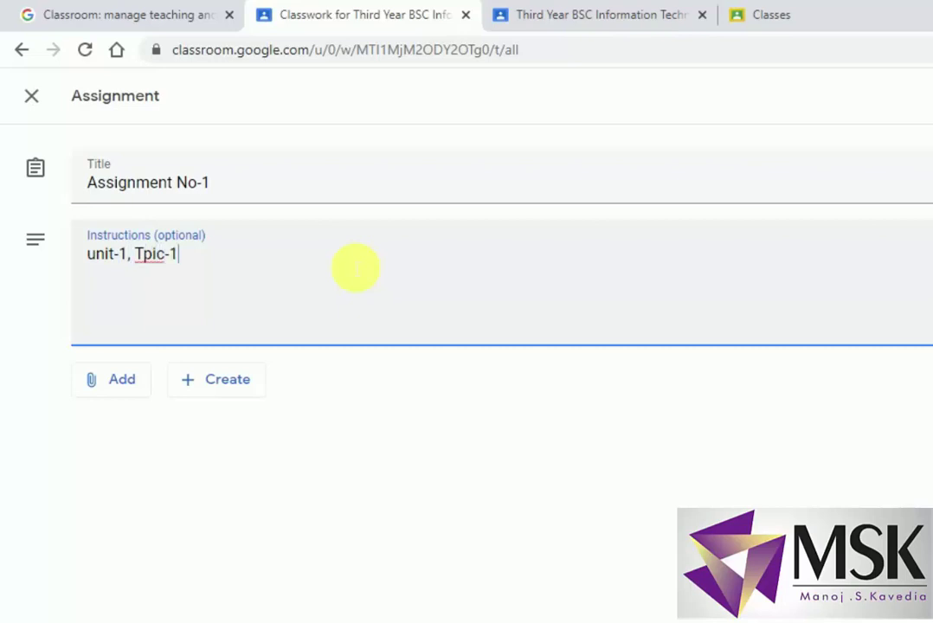
key(Left)
key(Left)
key(Left)
key(Left)
key(Left)
text(o)
key(End)
text(m)
key(BackSpace)
text(, Inteer)
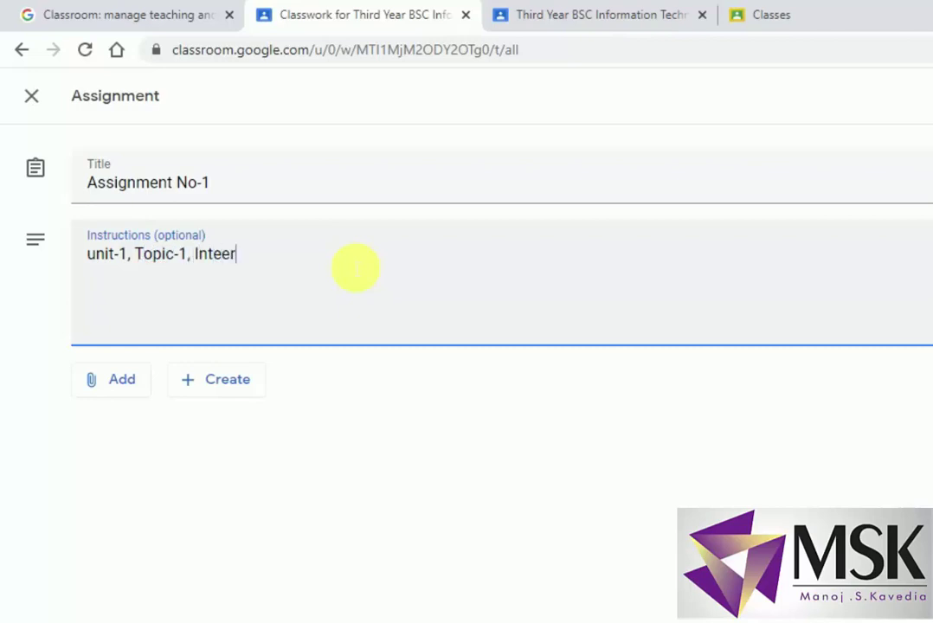
key(BackSpace)
key(BackSpace)
text(rnet of)
key(BackSpace)
text(of Things)
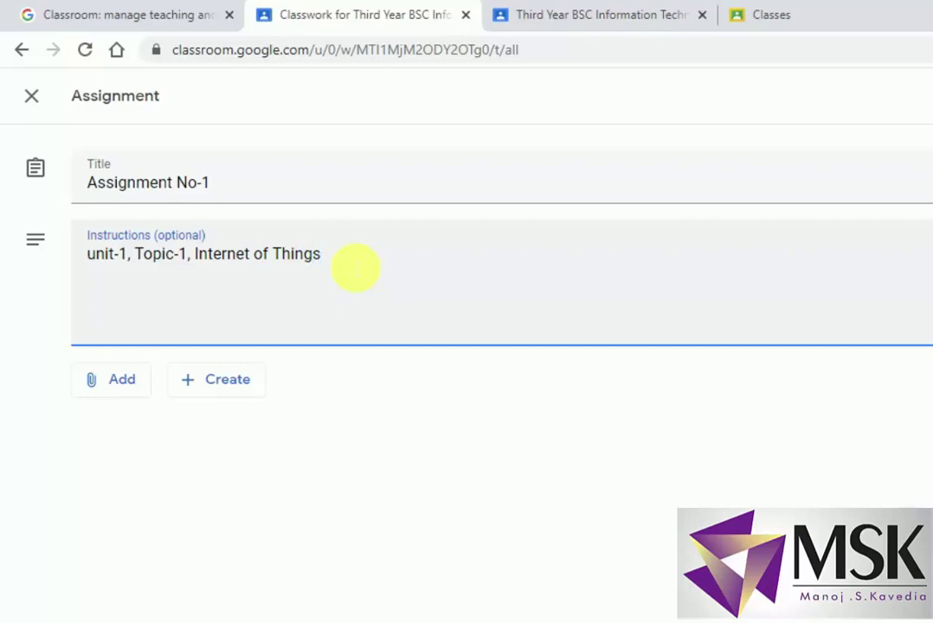
text( :An Overview)
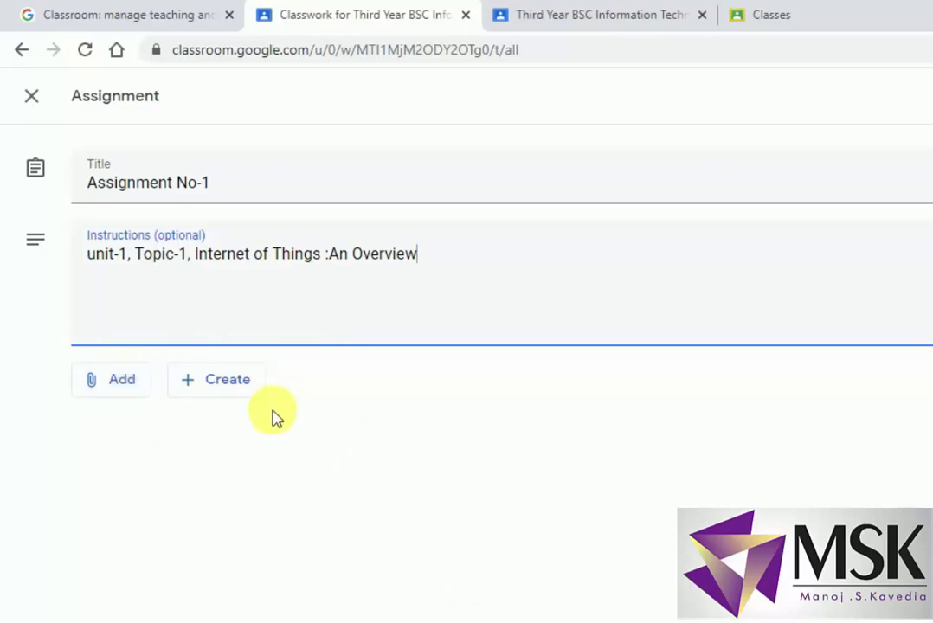
Attach the "Assignment No-1 (IOT)" form from Google Drive to the assignment.
click(238, 384)
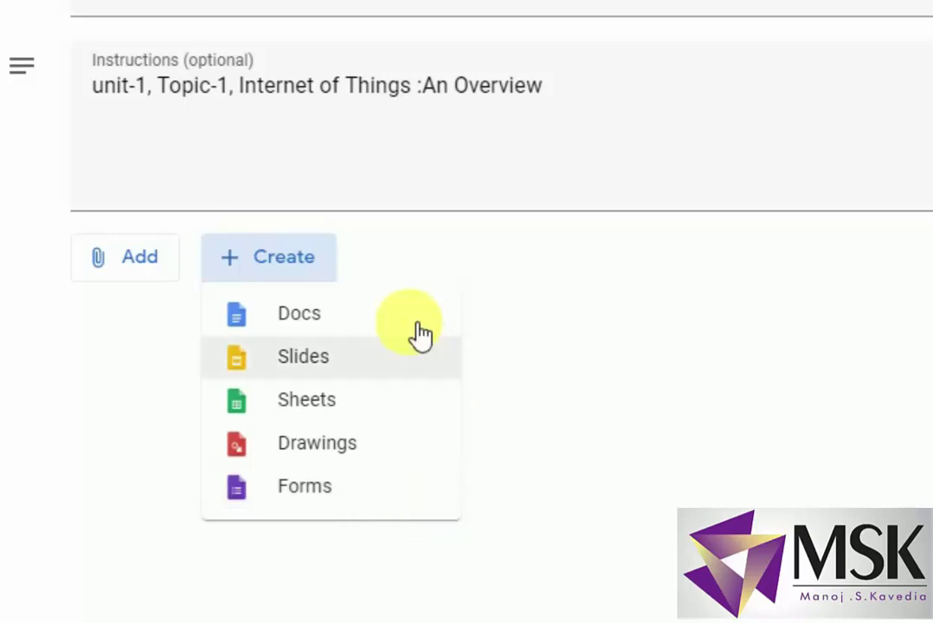
click(654, 400)
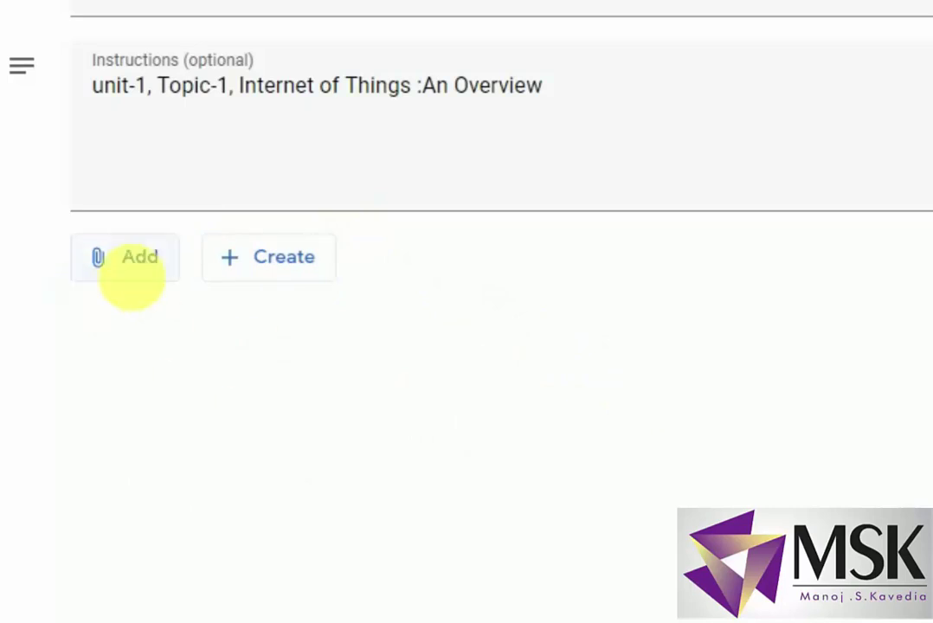
click(149, 265)
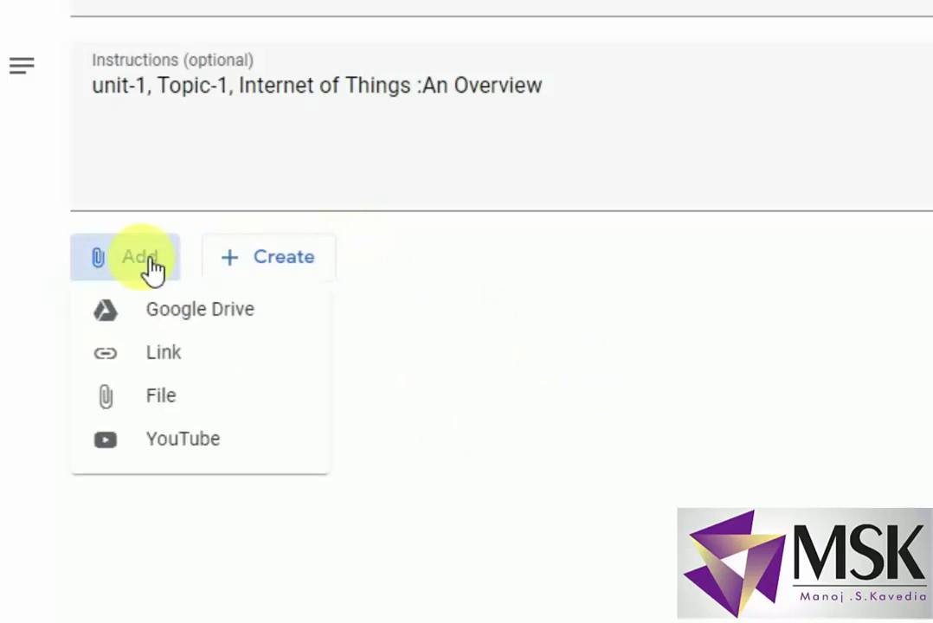
click(187, 324)
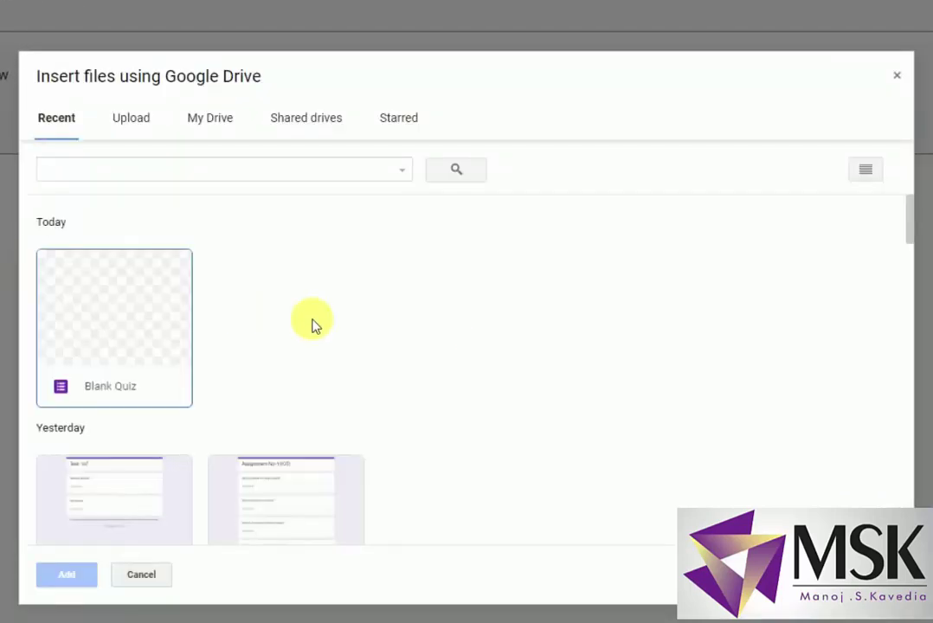
scroll(312, 414, down, 3)
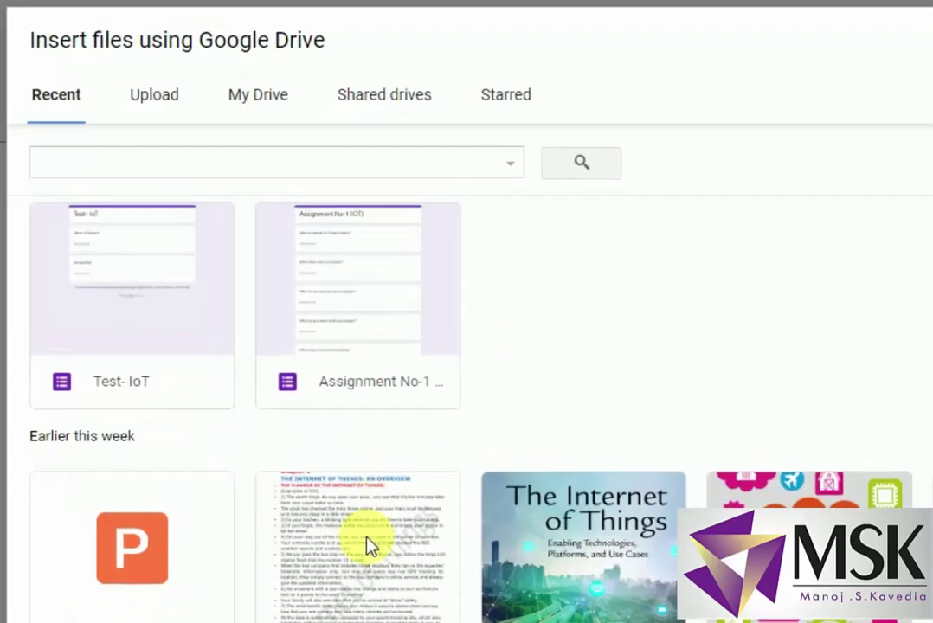
click(295, 341)
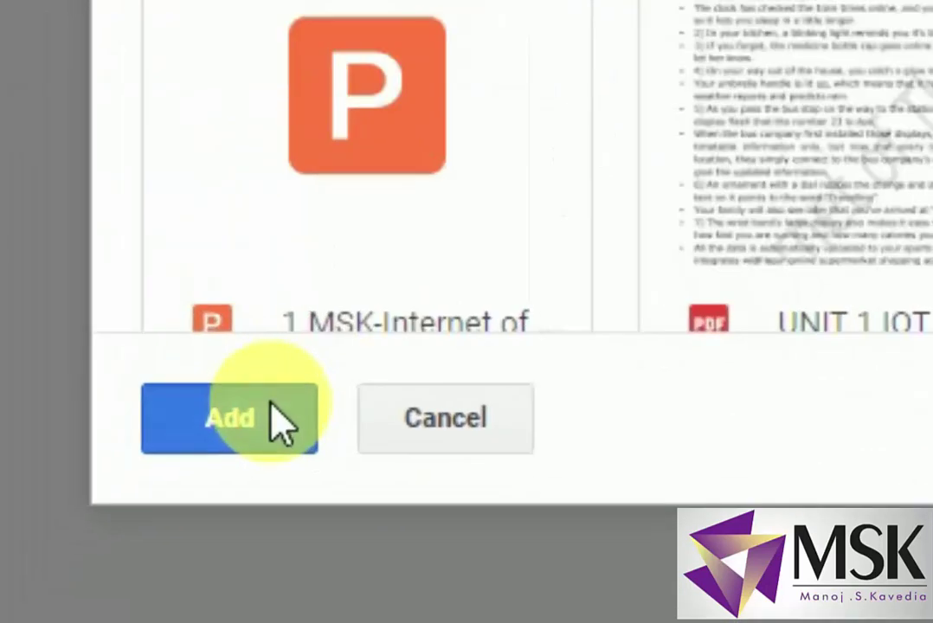
click(77, 613)
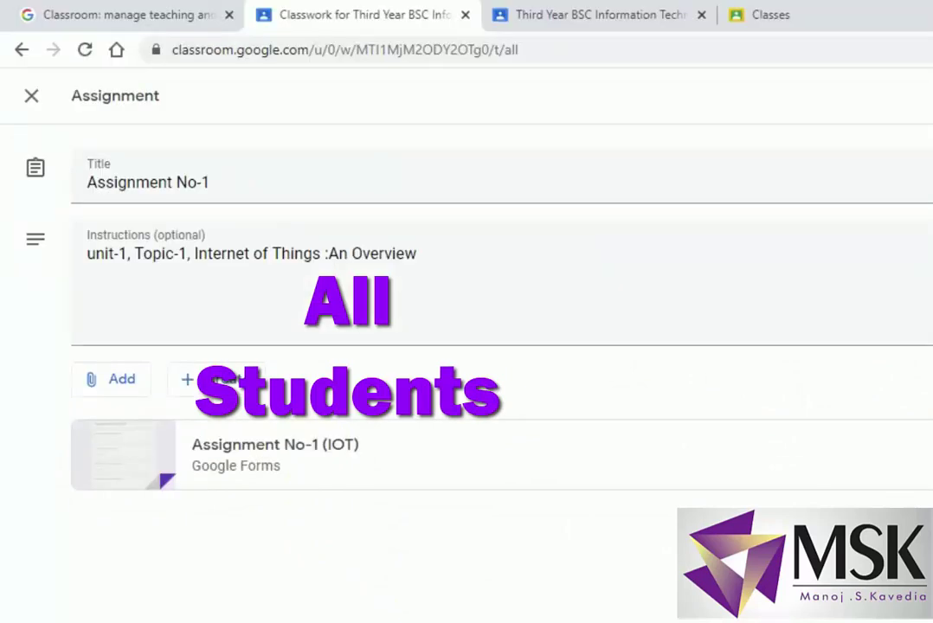
Check which students and which classes the assignment is addressed to.
click(892, 160)
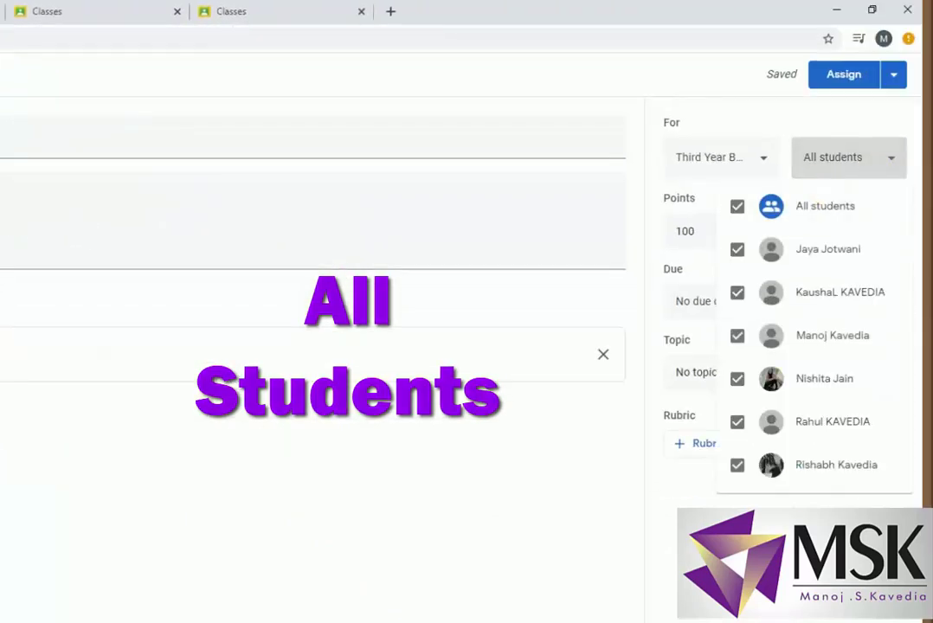
click(776, 162)
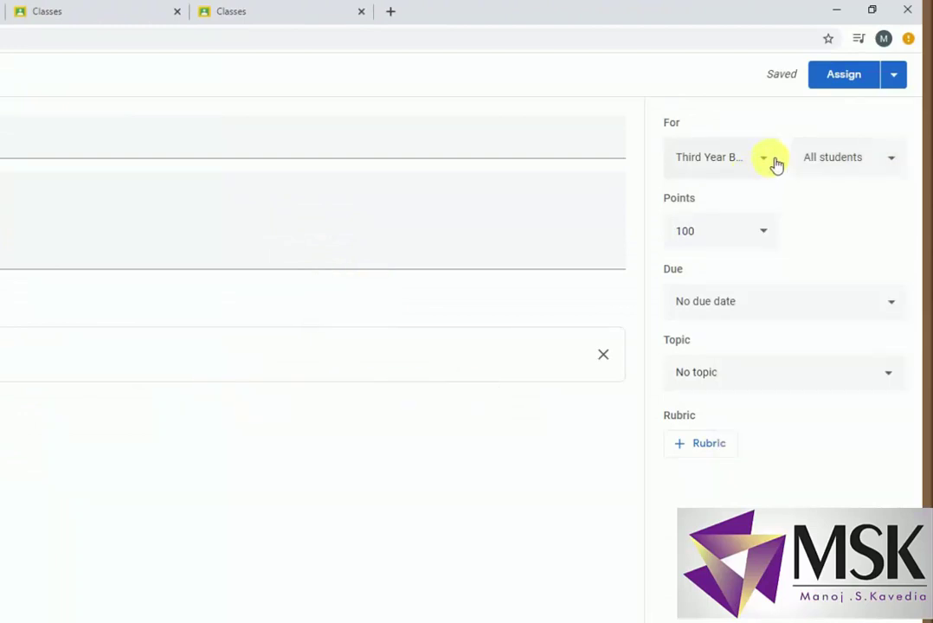
click(776, 163)
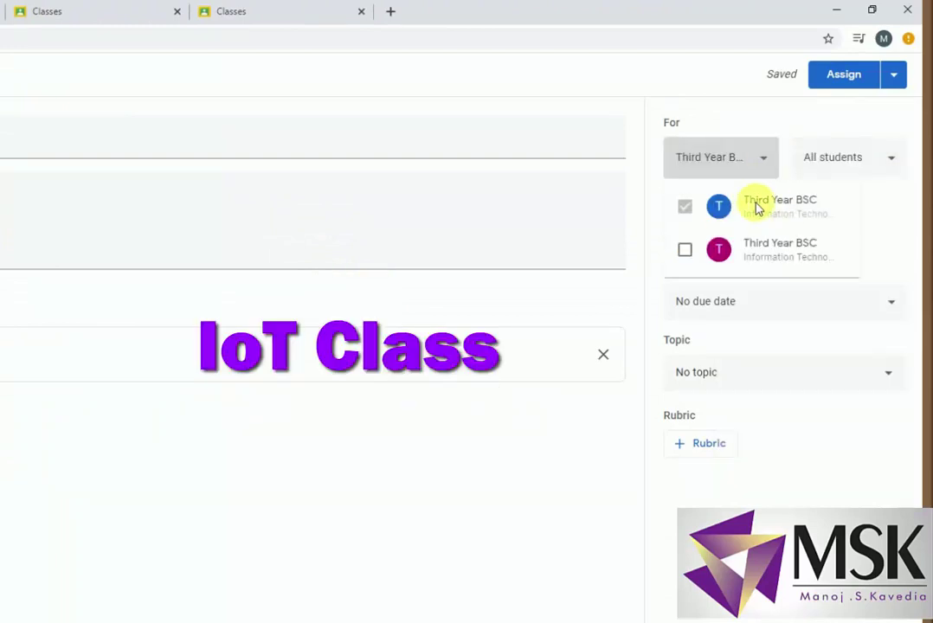
click(723, 162)
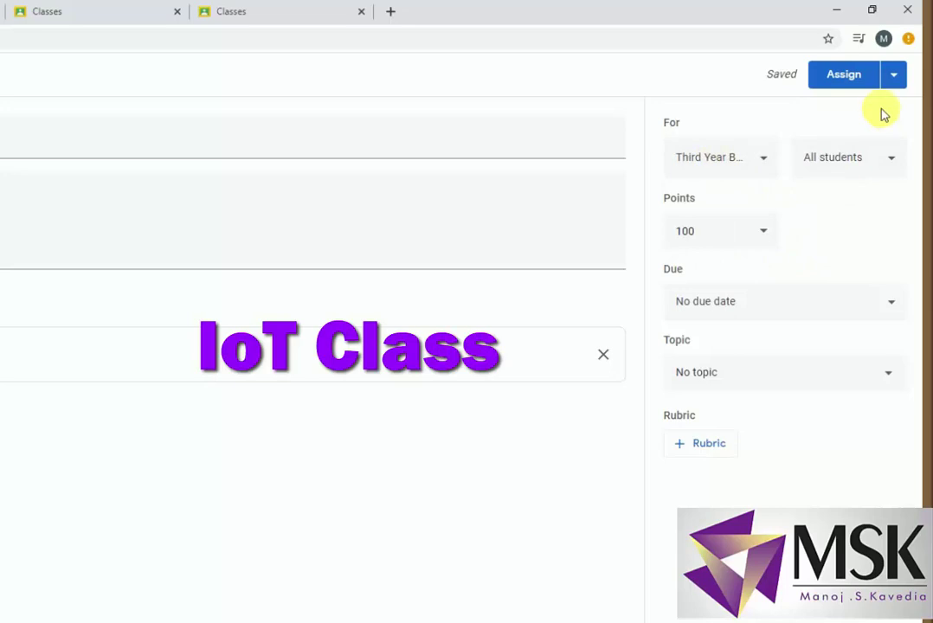
Set the due date to May 16, 2020 and choose the topic "Unit-1 :The Internet of Things: An Overview".
click(741, 311)
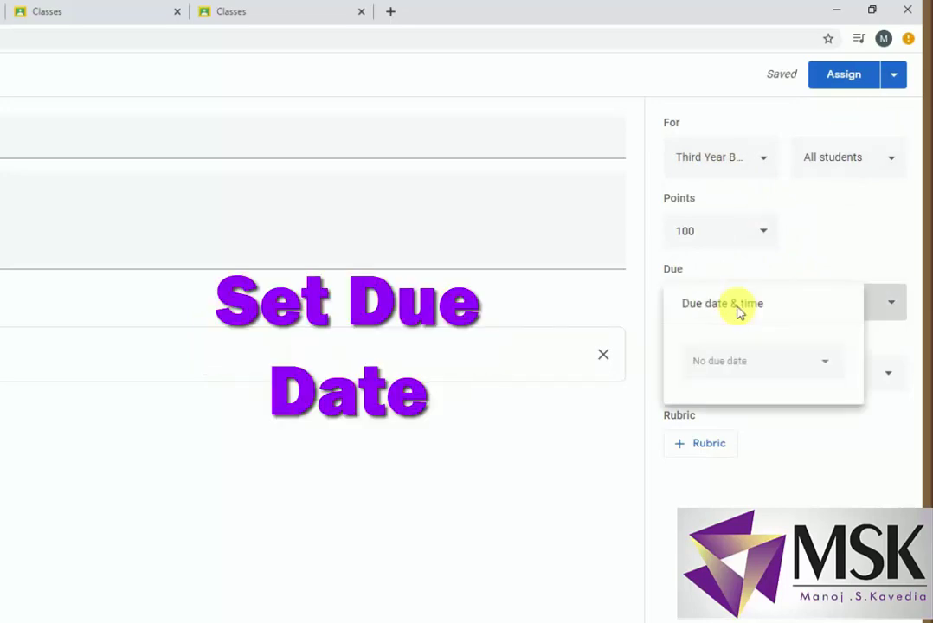
click(836, 369)
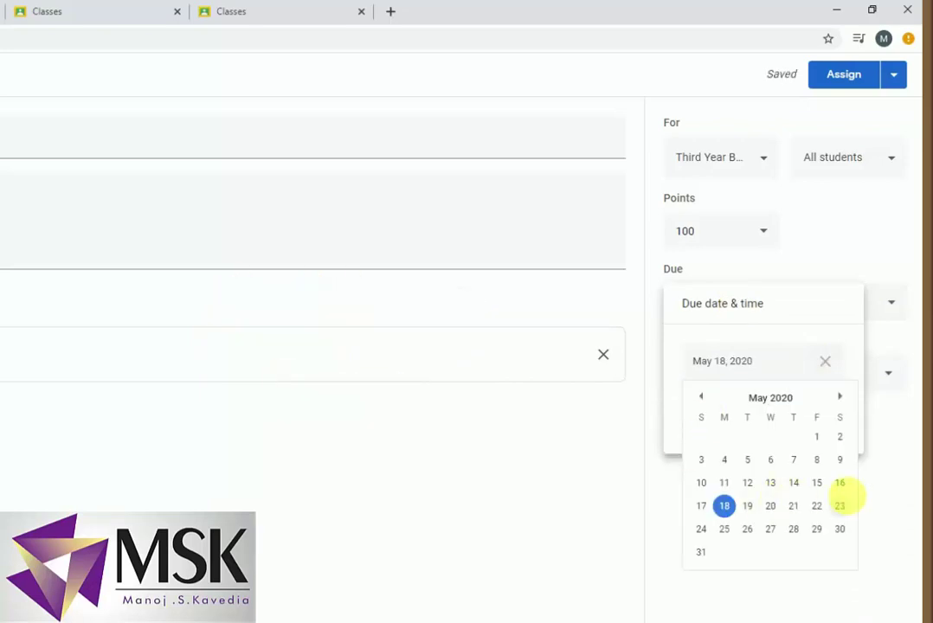
click(841, 485)
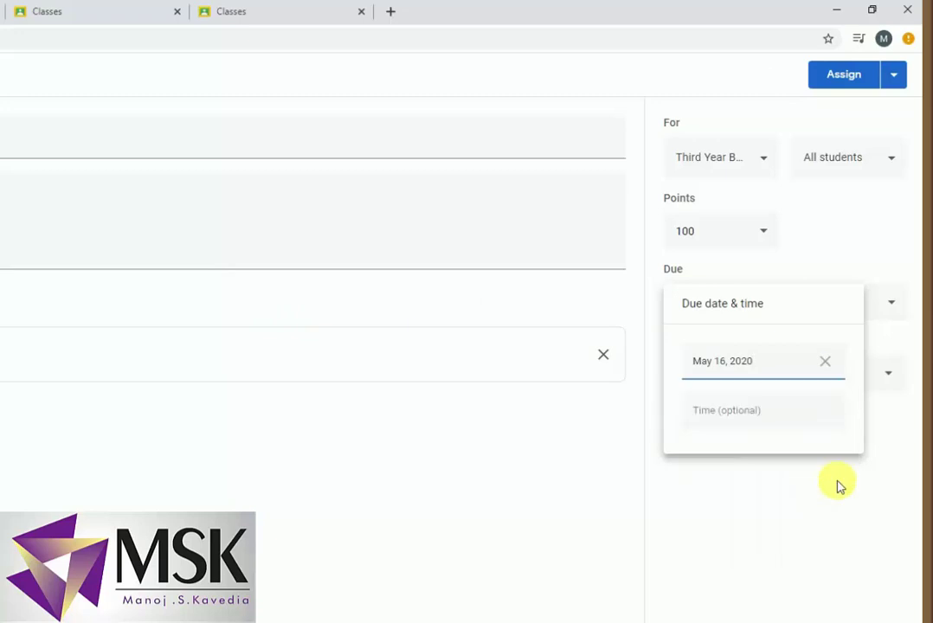
click(753, 511)
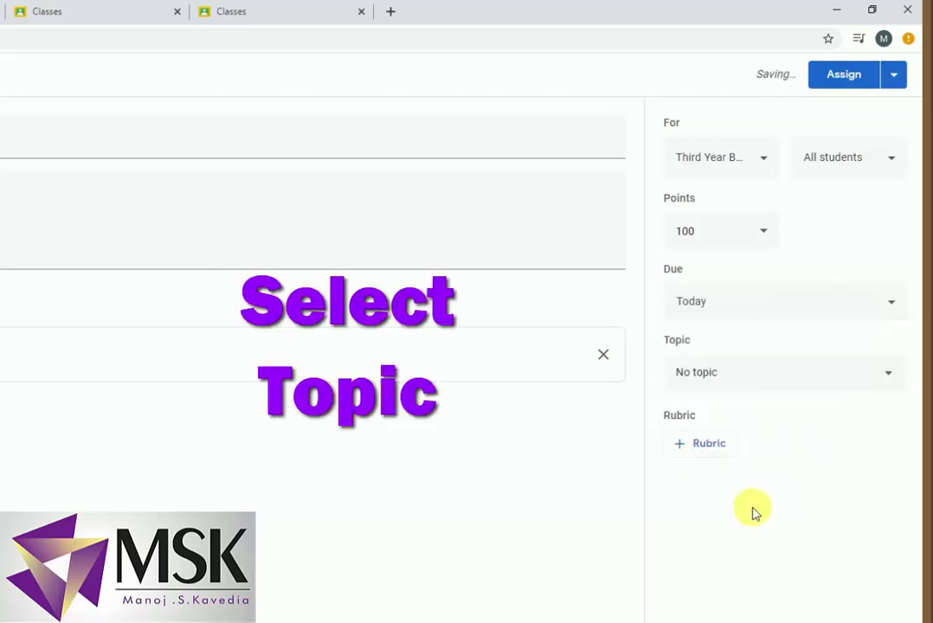
click(743, 381)
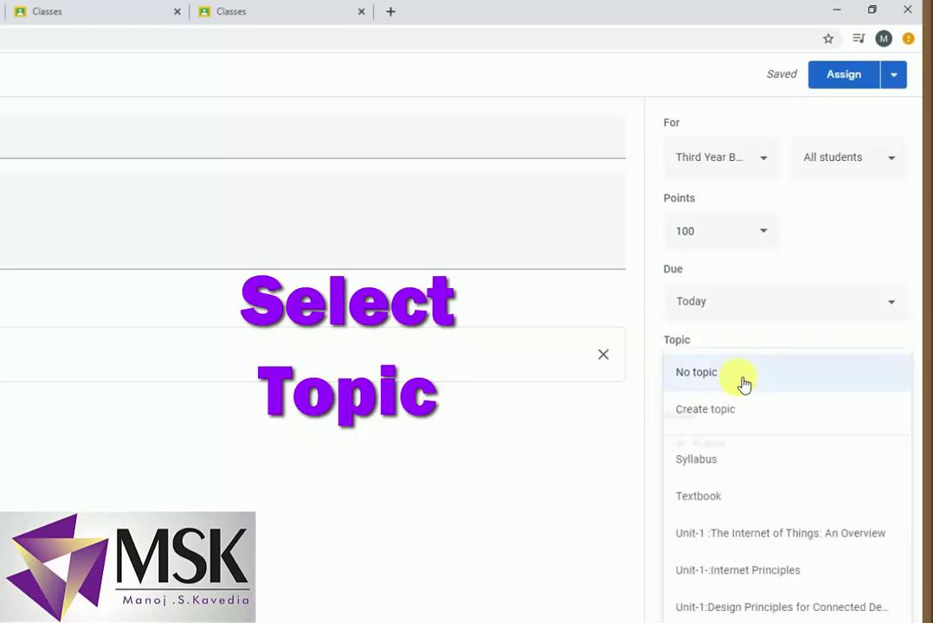
click(764, 541)
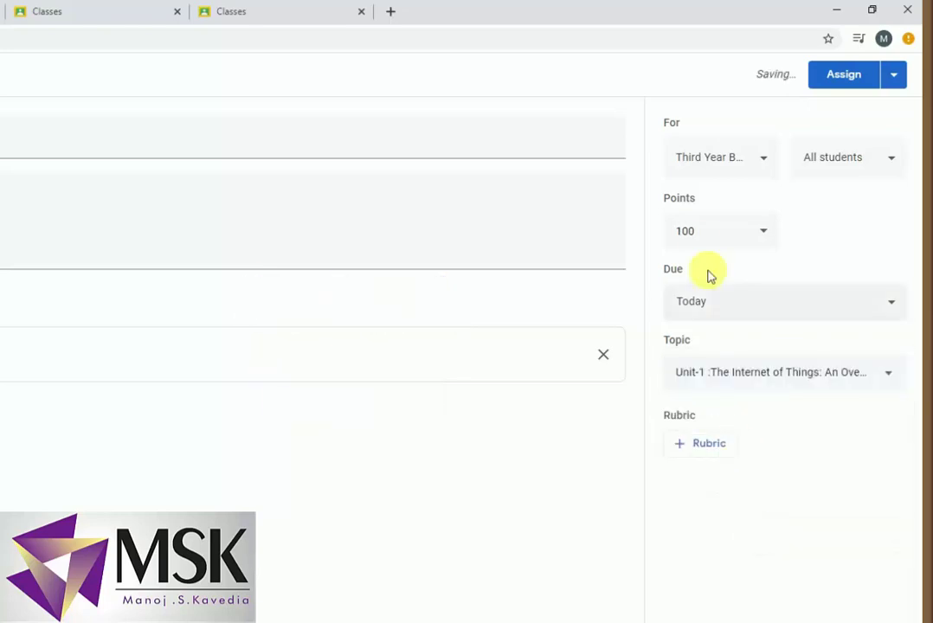
Set the assignment's points to 20.
click(708, 239)
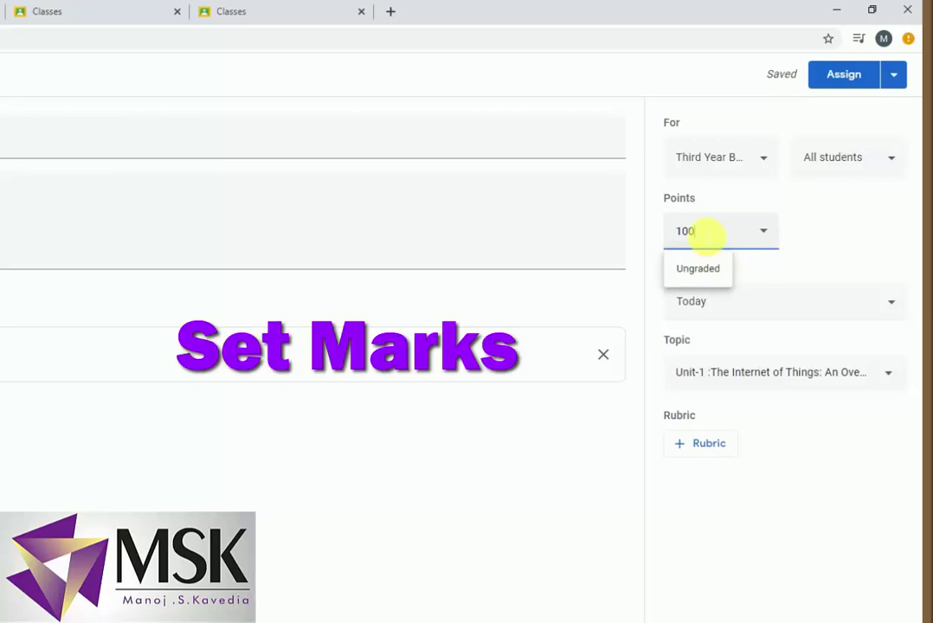
drag(708, 231, 658, 223)
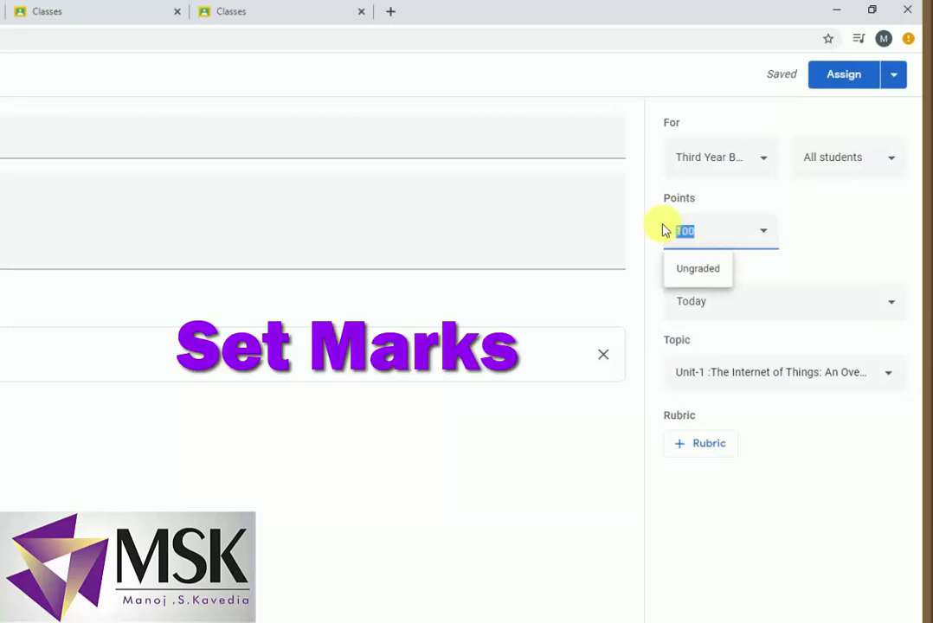
text(1)
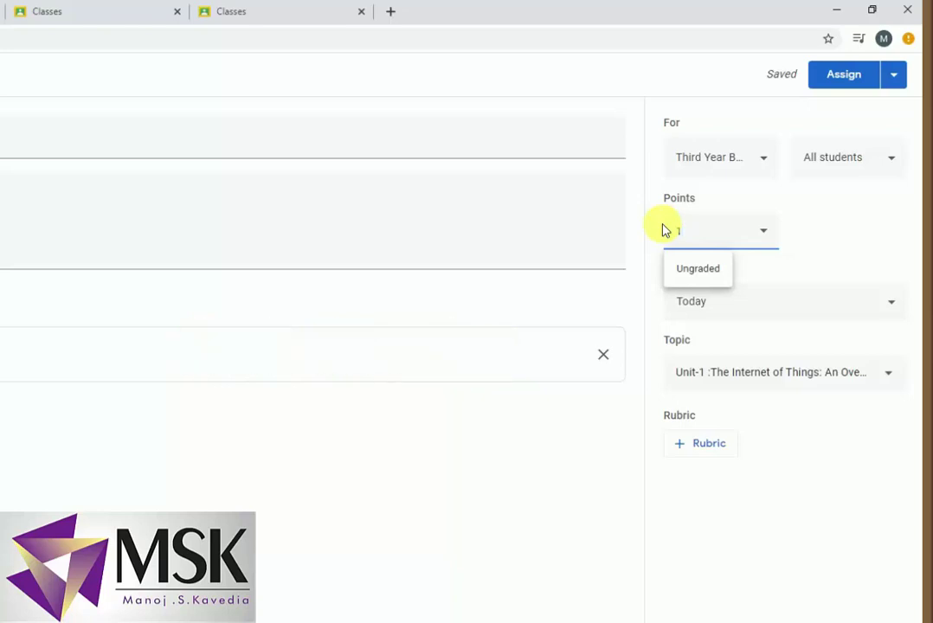
key(BackSpace)
text(20)
click(609, 564)
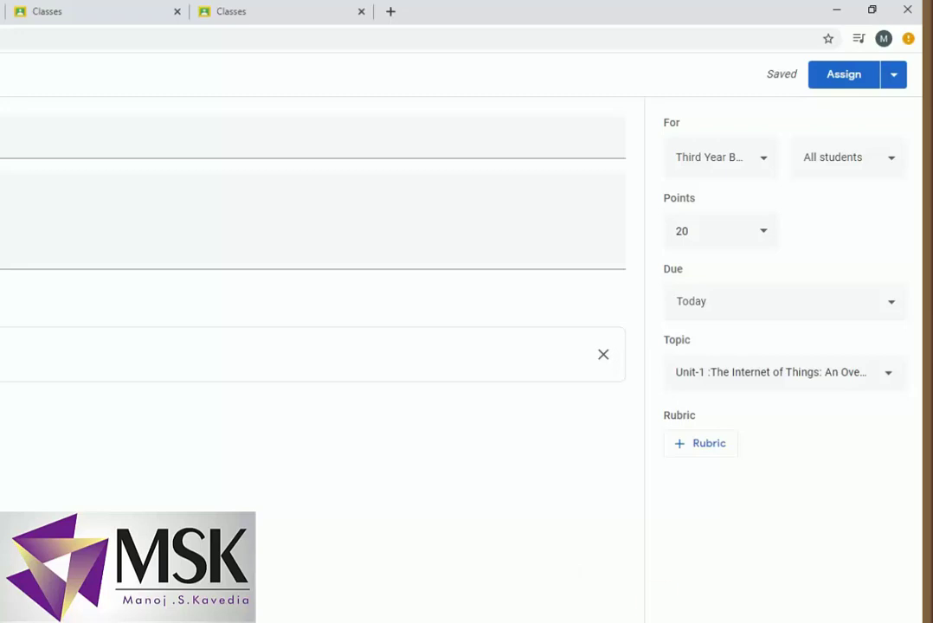
Create a new rubric for the assignment and title its first criterion "Completeness of Assignment".
click(708, 444)
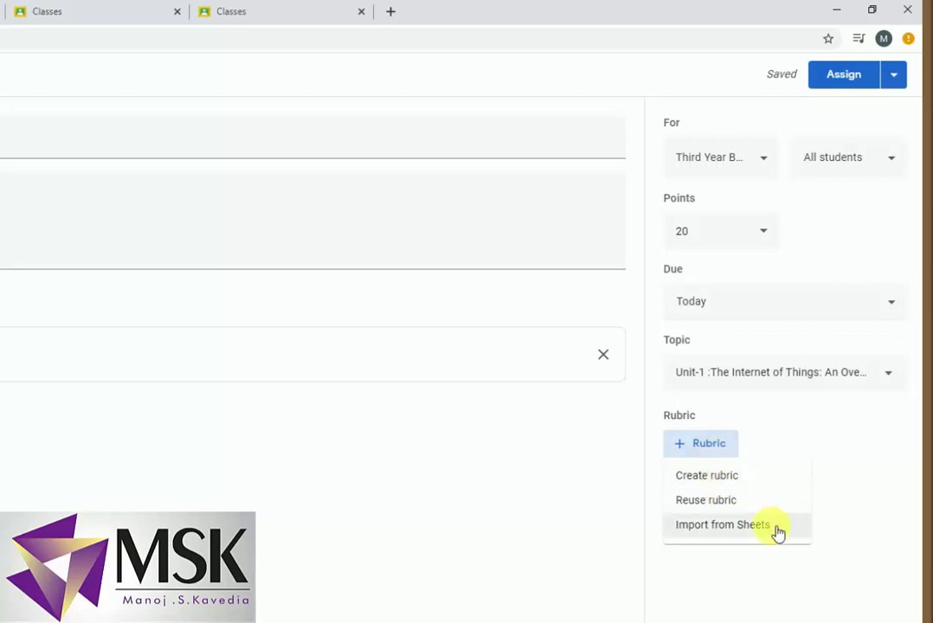
click(749, 487)
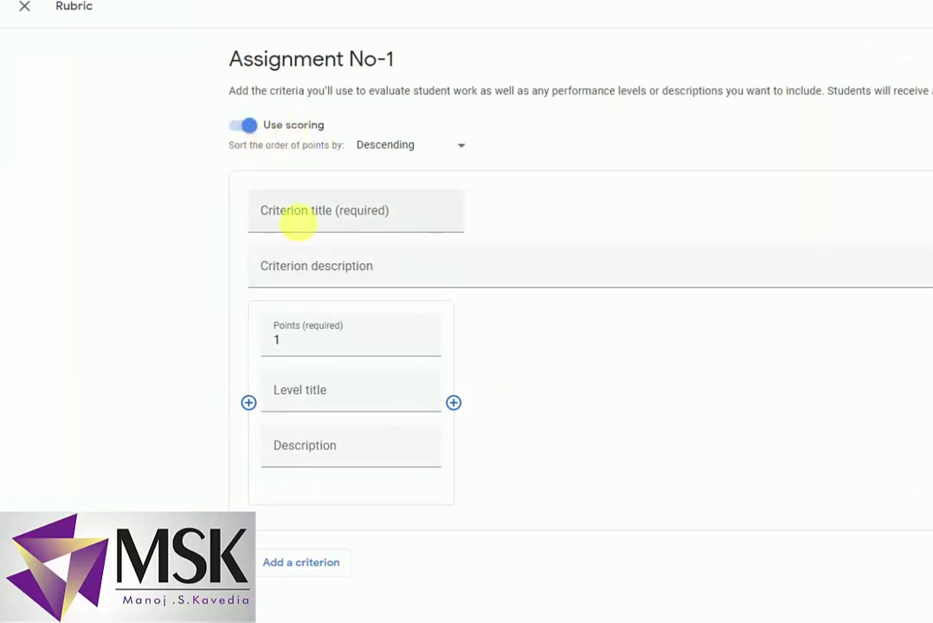
click(298, 221)
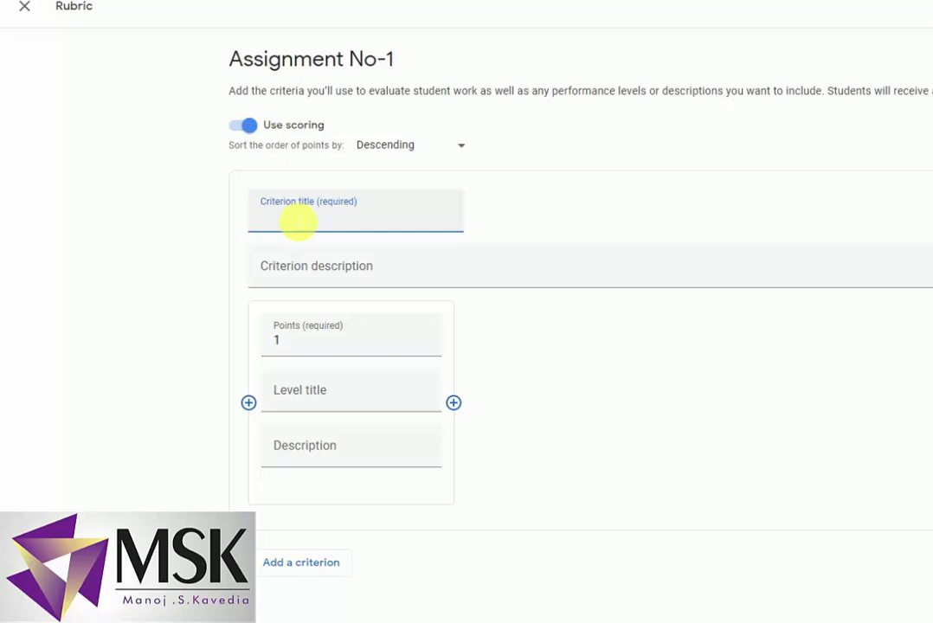
text(Completeness of )
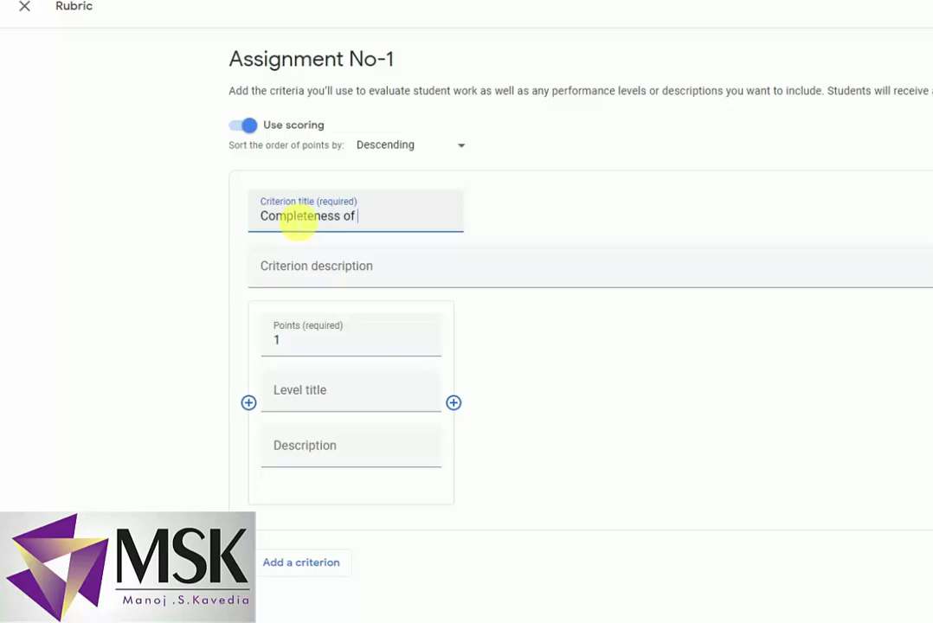
text(Assignemnt)
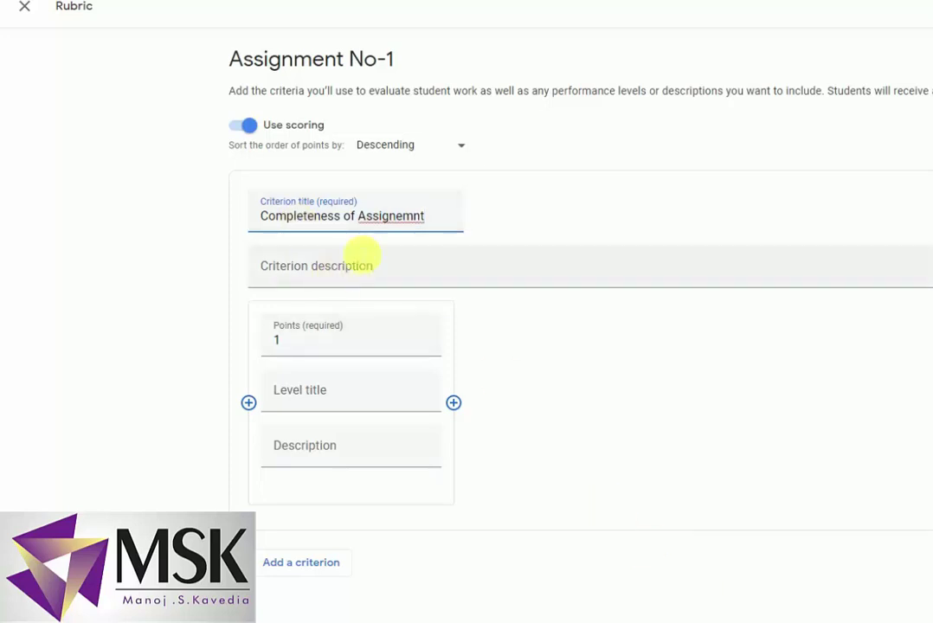
right_click(400, 217)
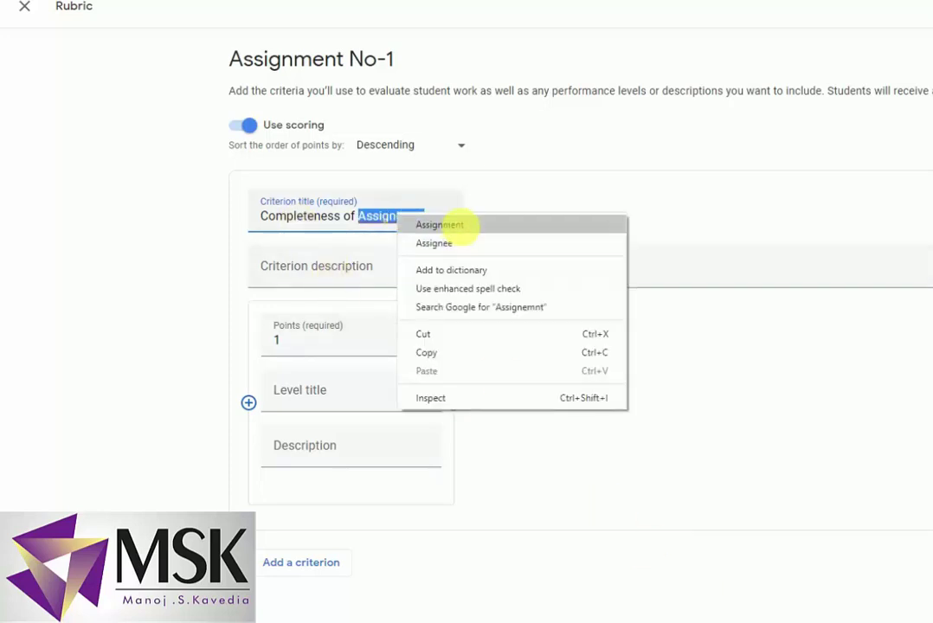
click(440, 225)
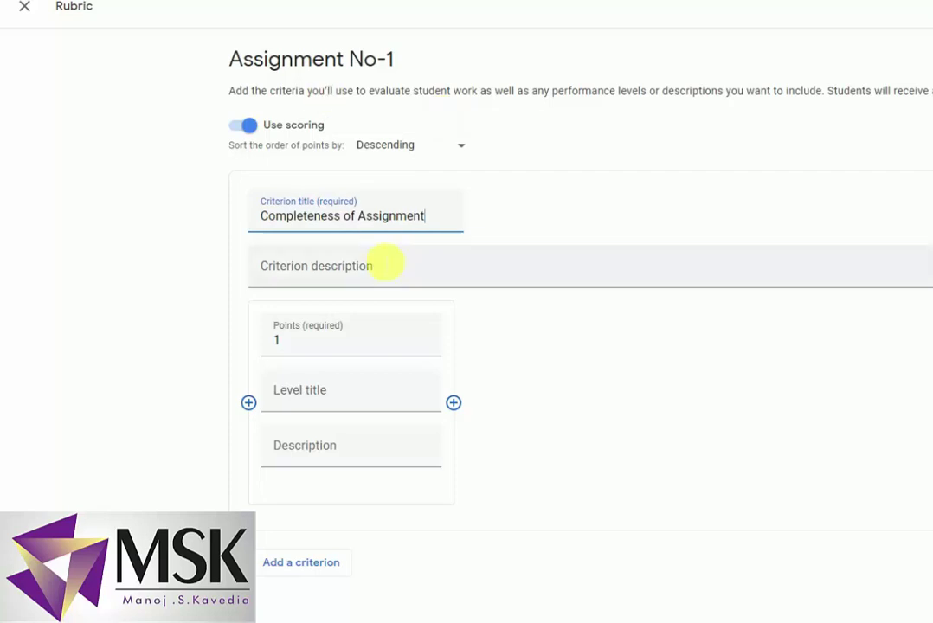
Enter "Attempt all the question in the assignment" as the description of the "Completeness of Assignment" criterion.
click(390, 270)
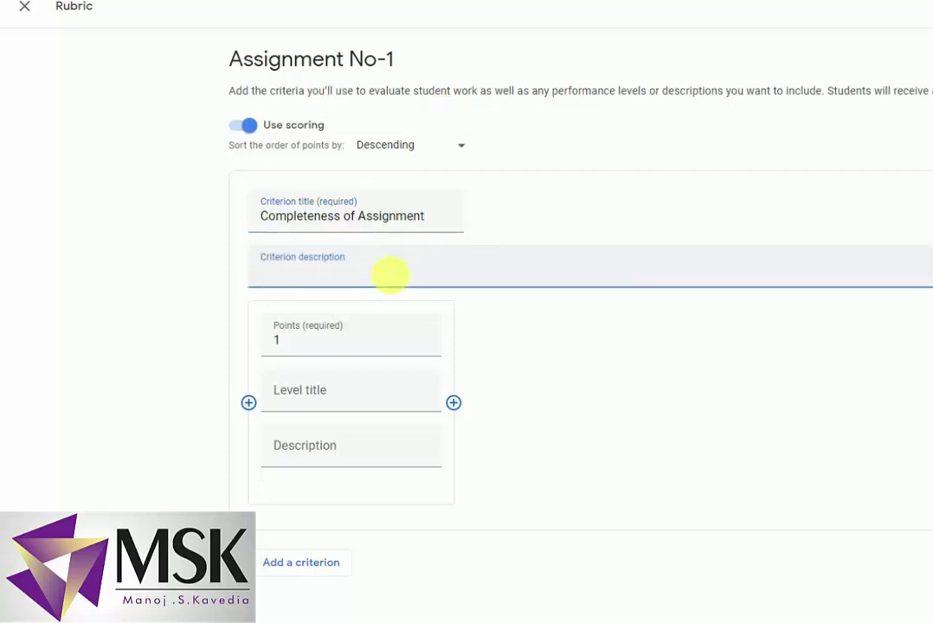
text(Attempt all)
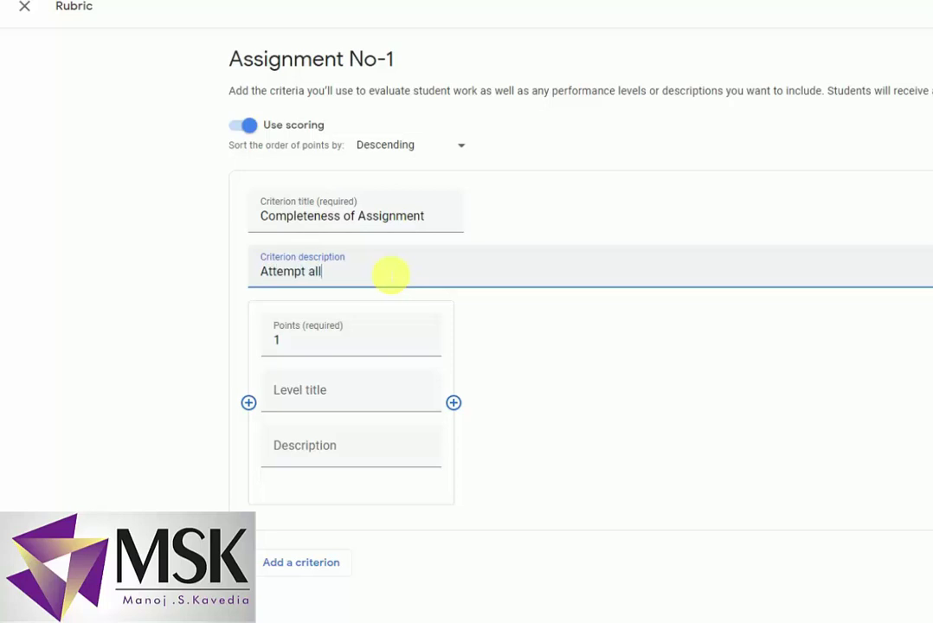
text( the question)
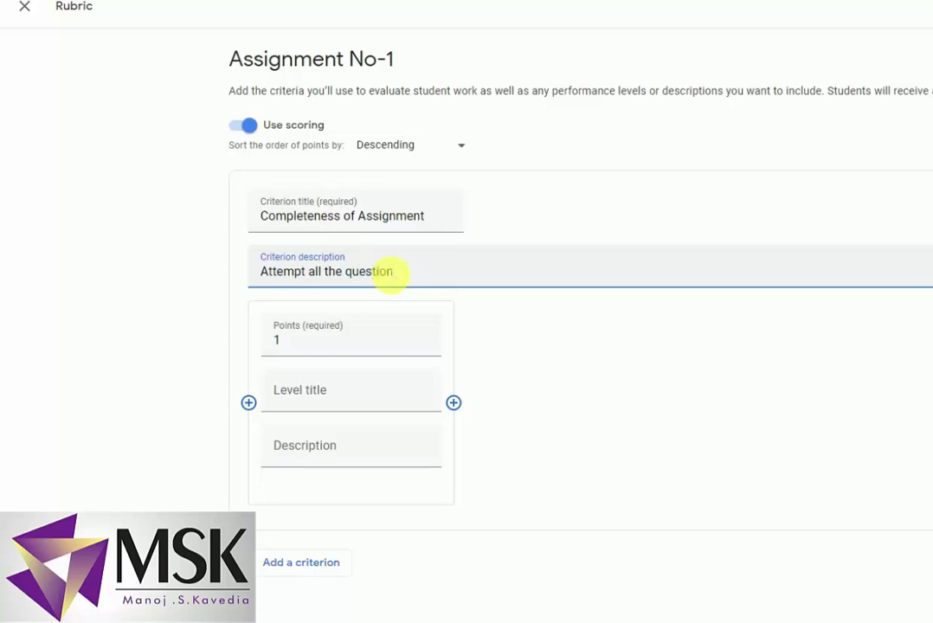
text( in the assignment)
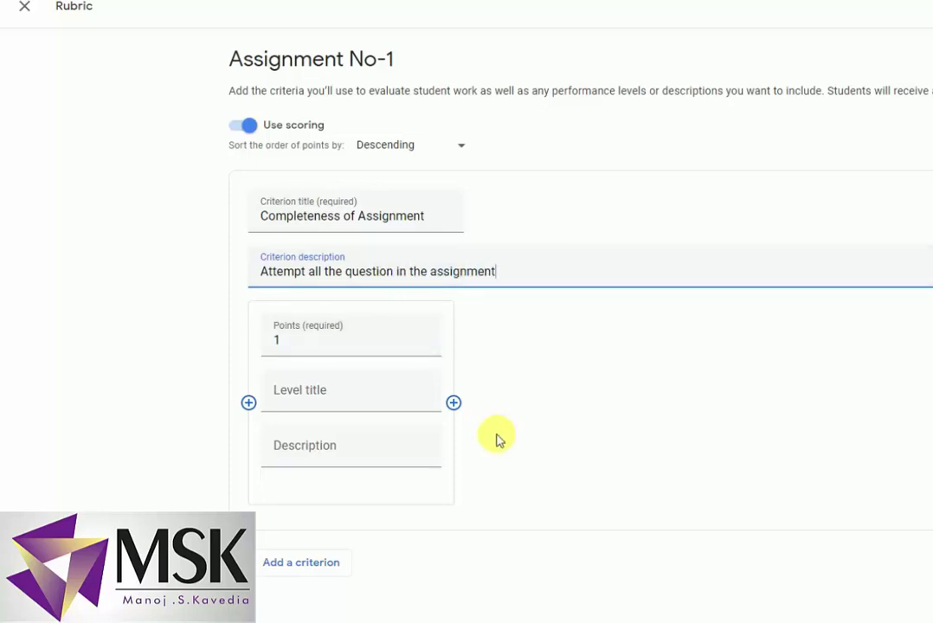
Set the criterion's first level to 1 point with the level title "For on correct point".
double_click(266, 342)
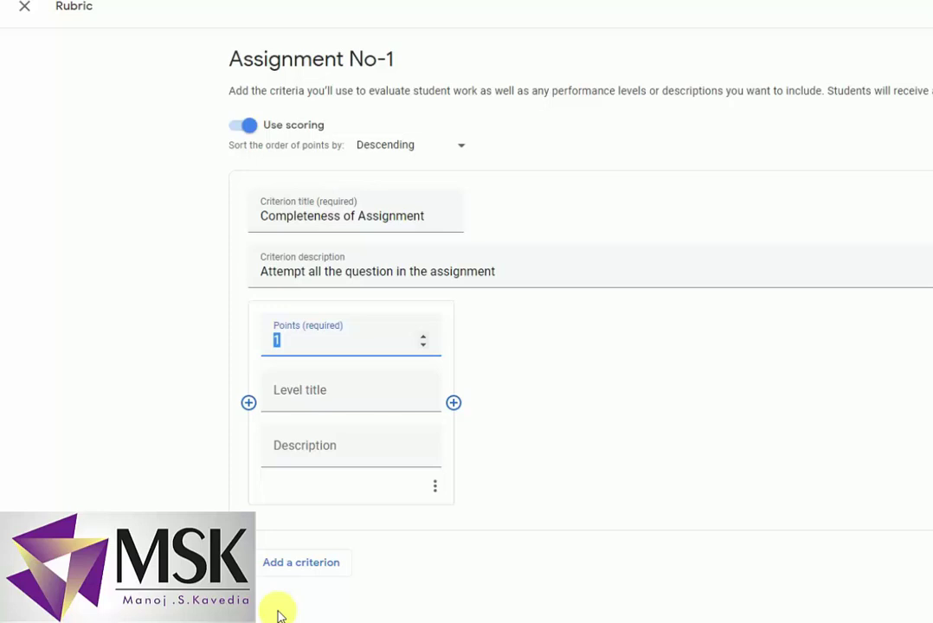
text(1)
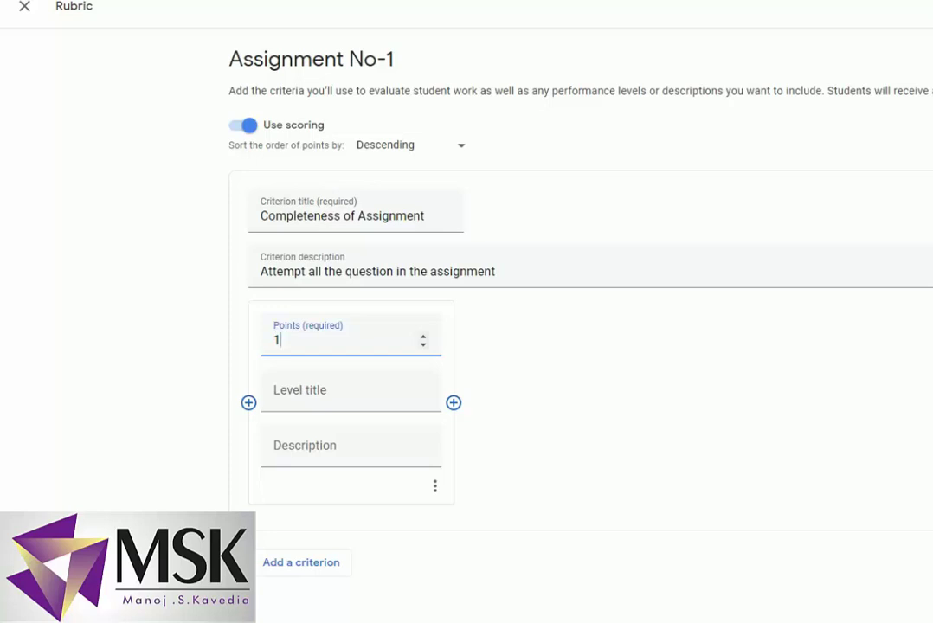
click(349, 403)
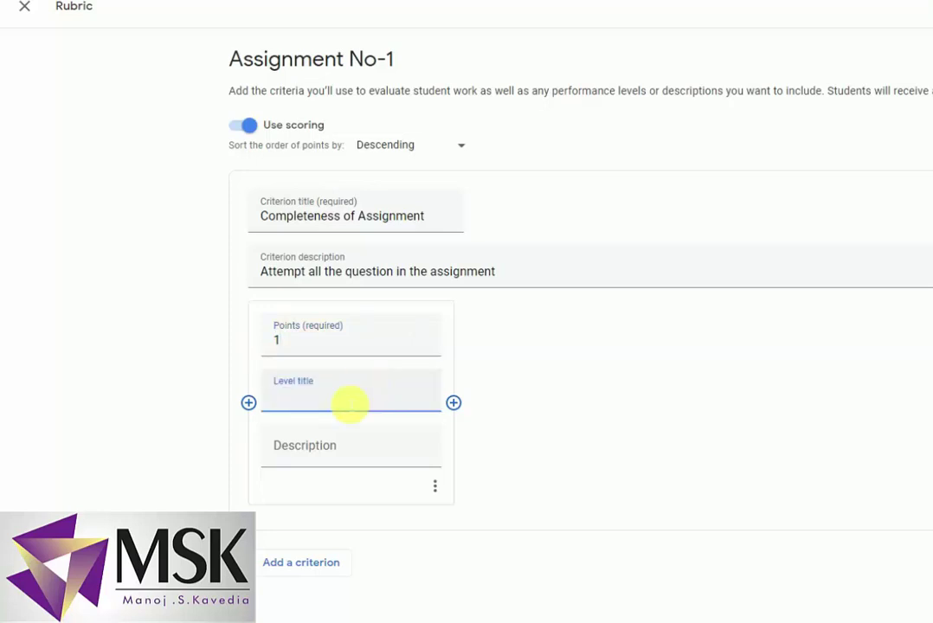
text(For on correct point)
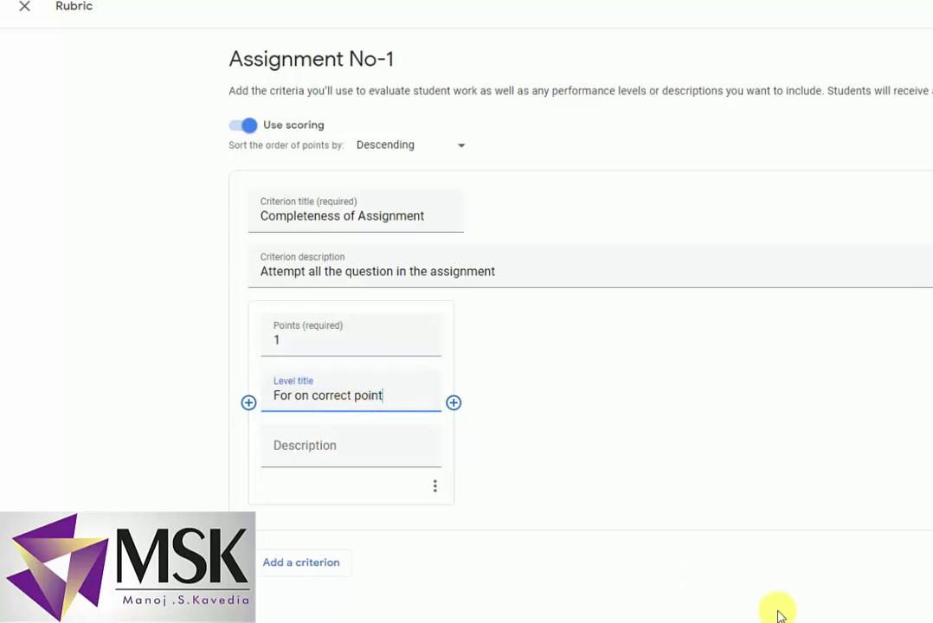
click(318, 563)
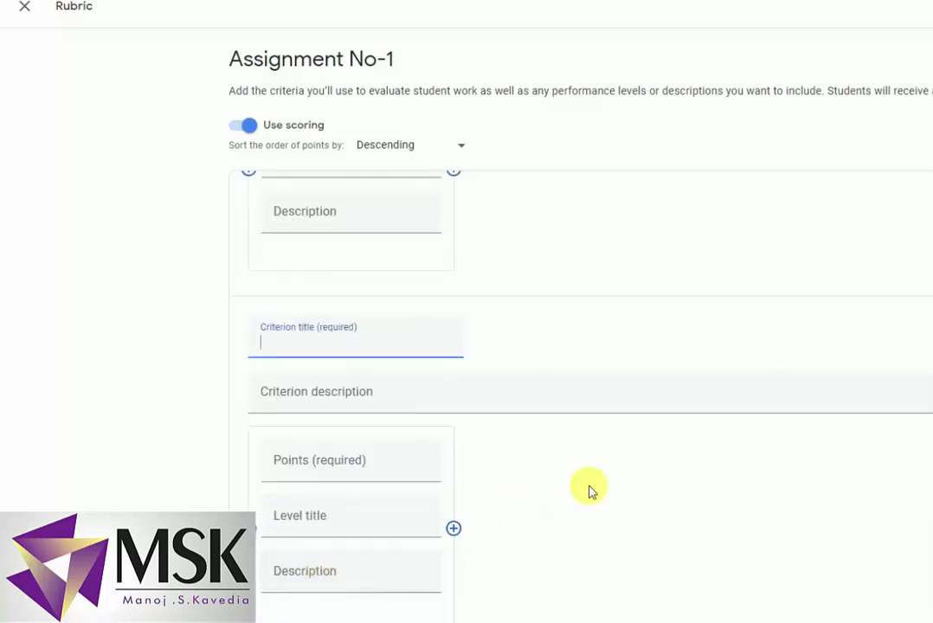
scroll(593, 487, up, 2)
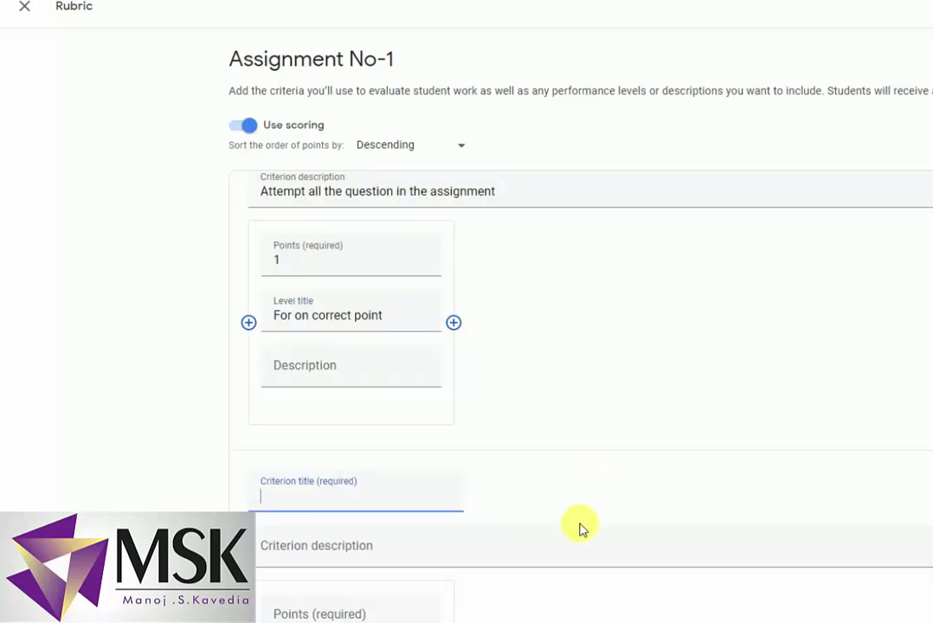
scroll(565, 552, down, 2)
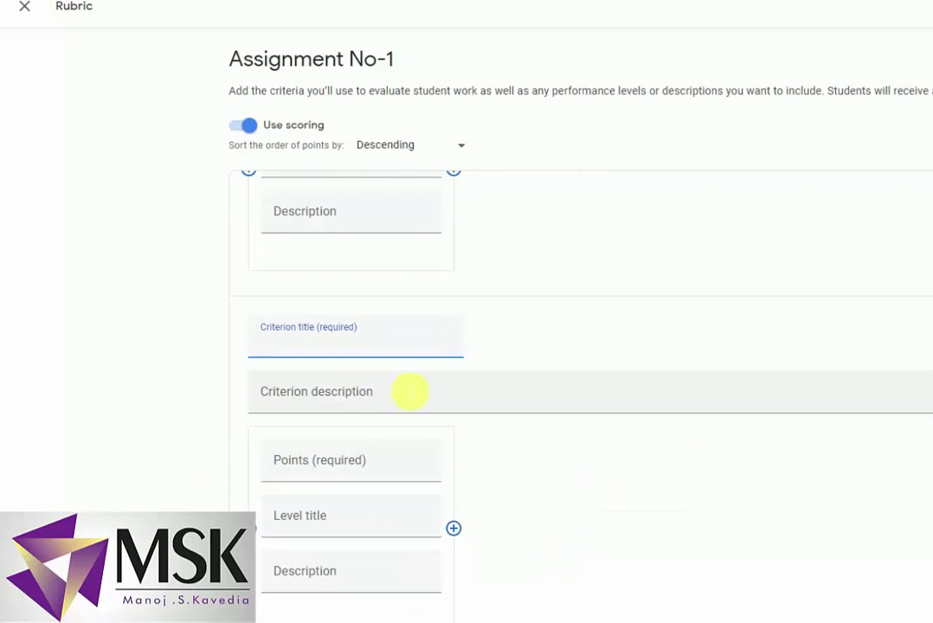
scroll(673, 594, up, 2)
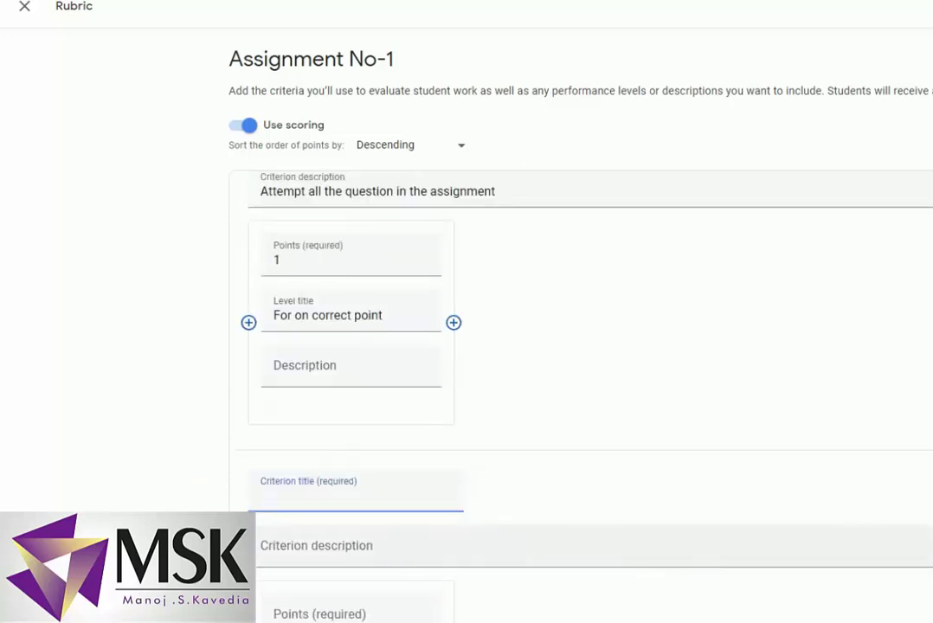
click(408, 546)
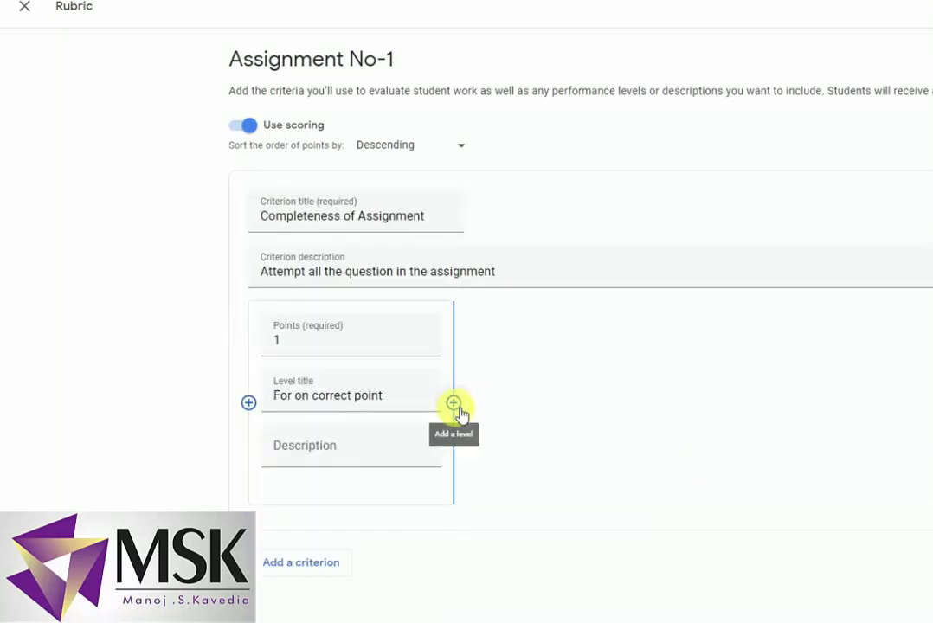
Add a second level to the criterion with 1 point and the level title "For correct Example".
click(453, 404)
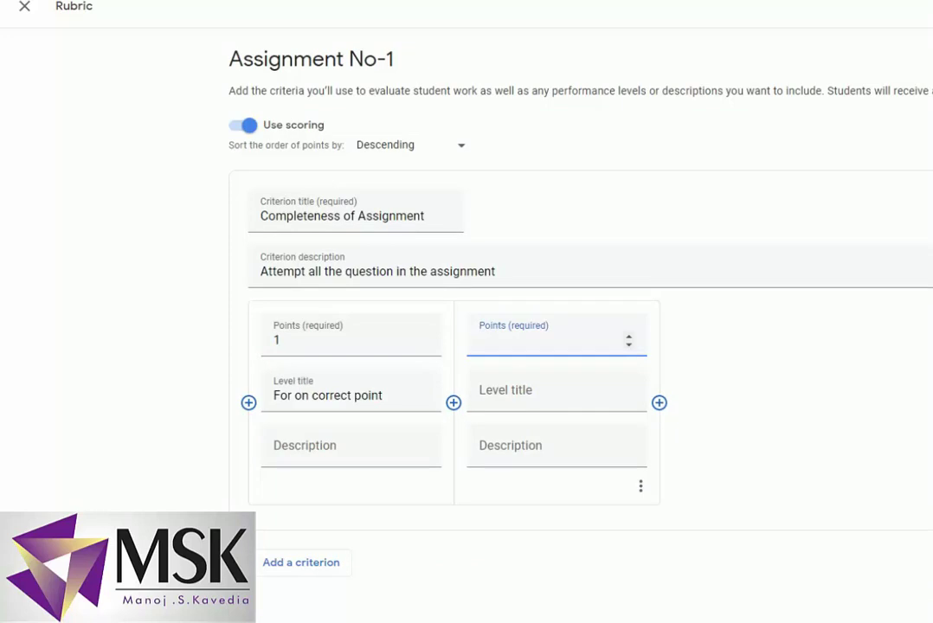
text(1)
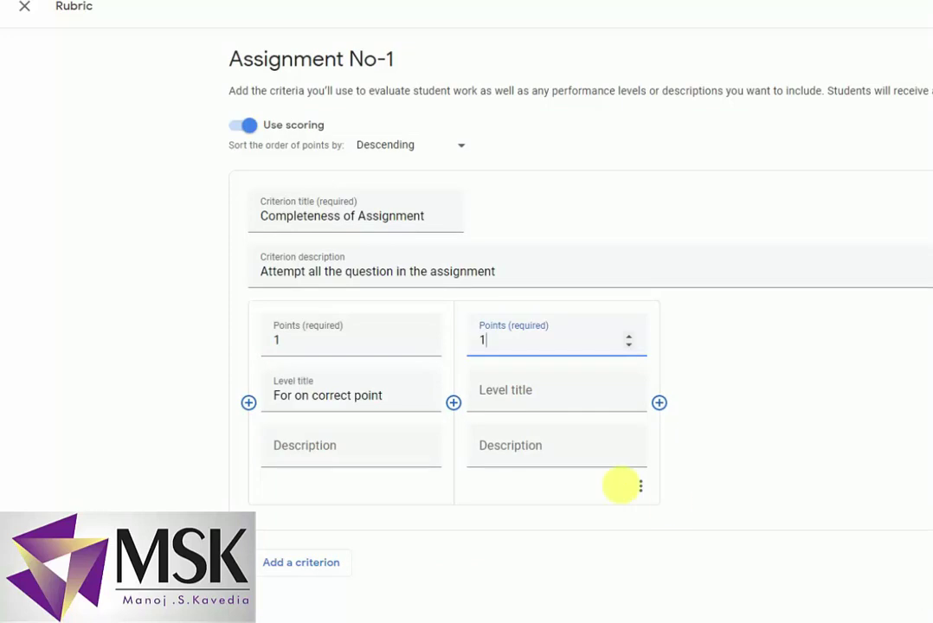
click(555, 402)
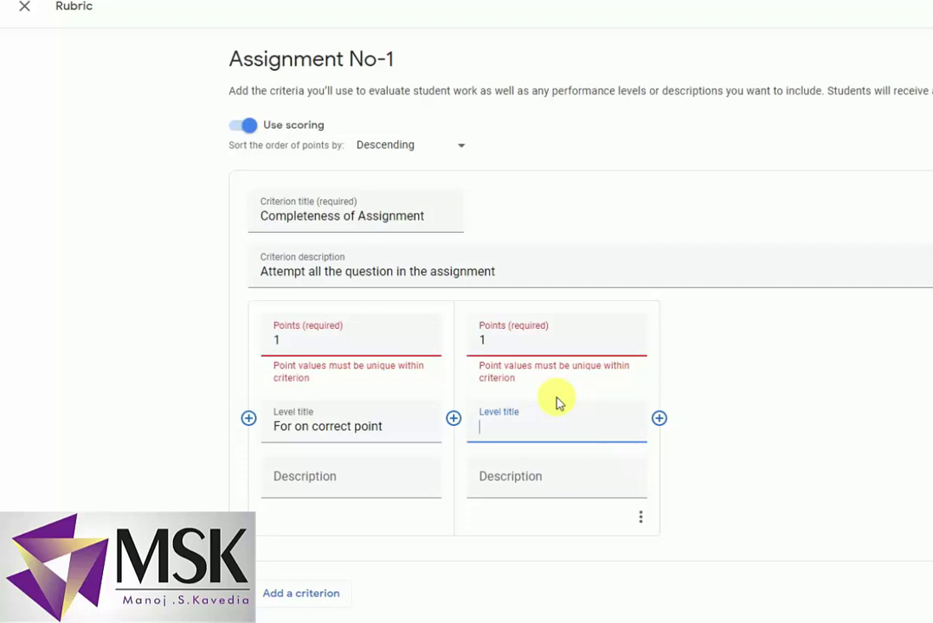
text(For correct Example)
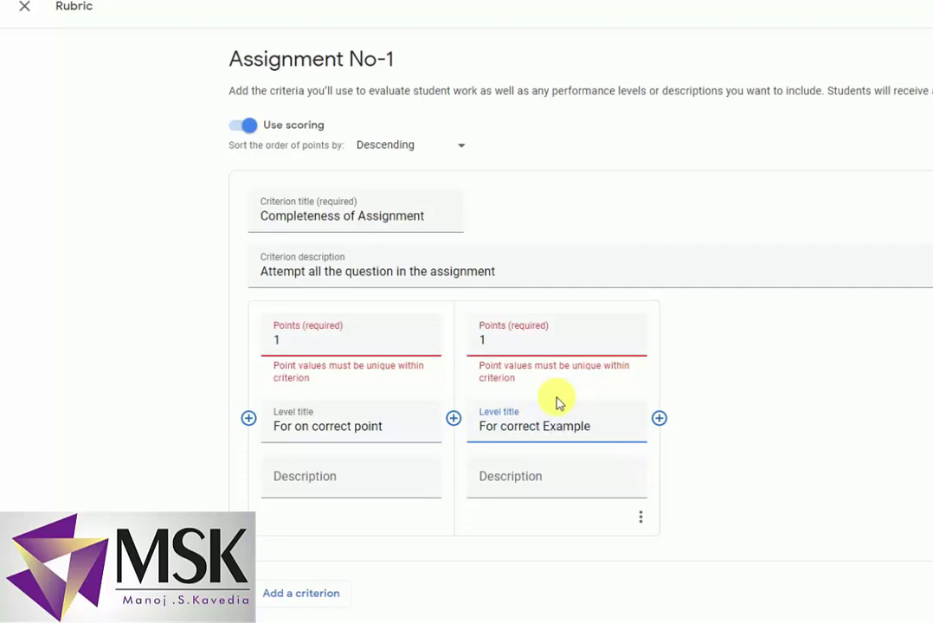
text(e)
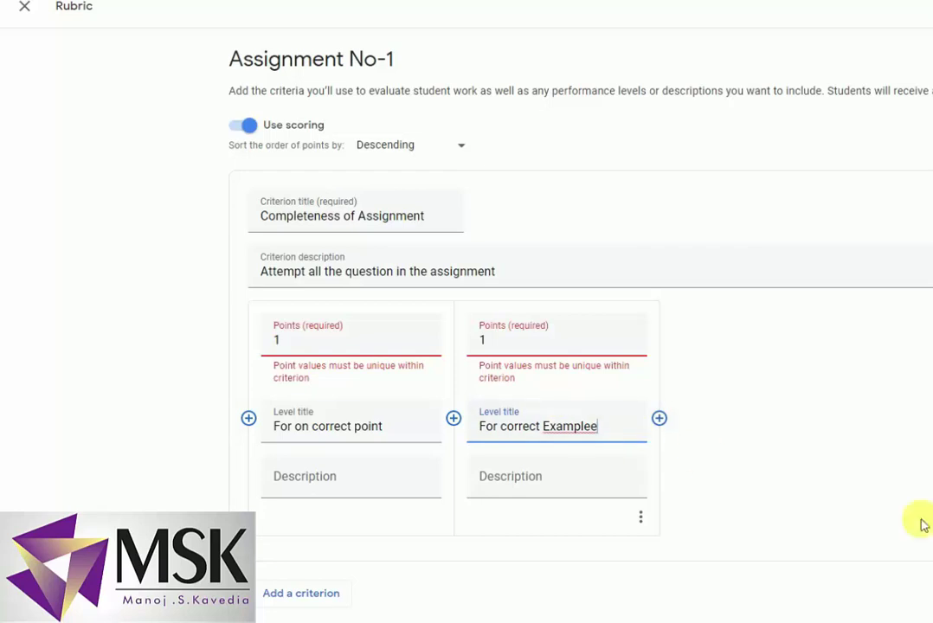
key(BackSpace)
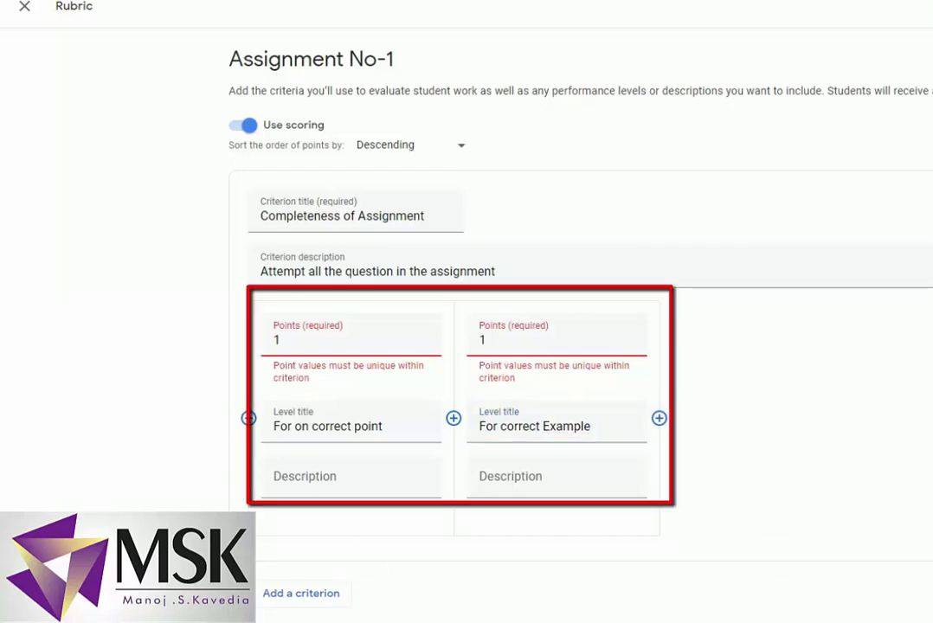
Set the points of the "For correct Example" level to 2 and save the rubric.
click(329, 350)
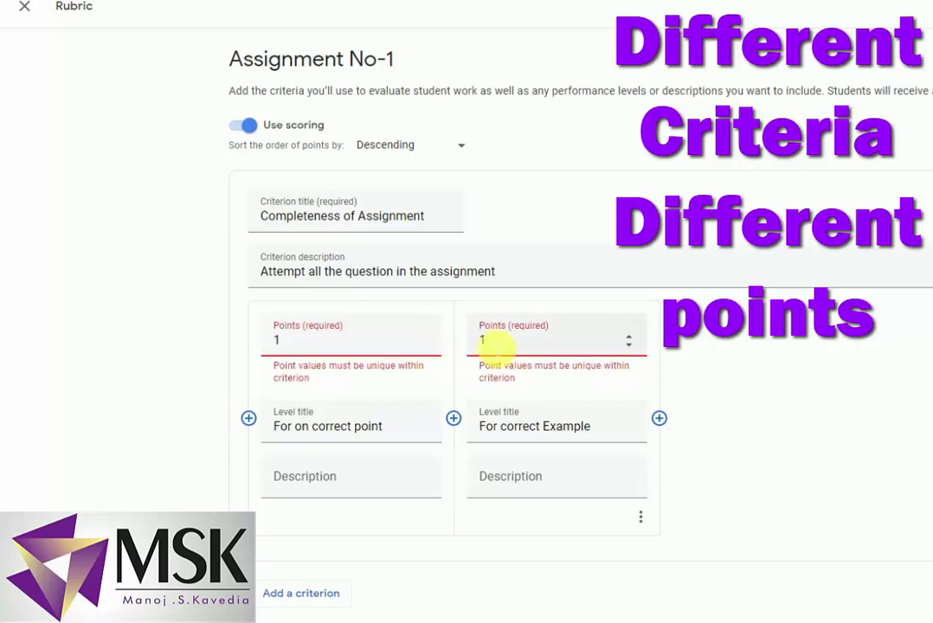
double_click(494, 343)
text(2)
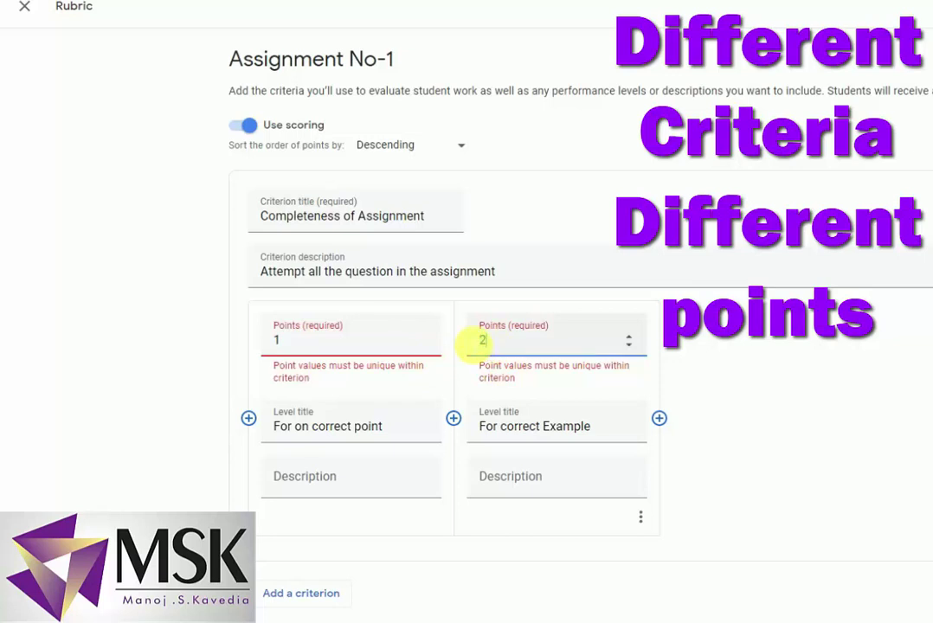
click(733, 527)
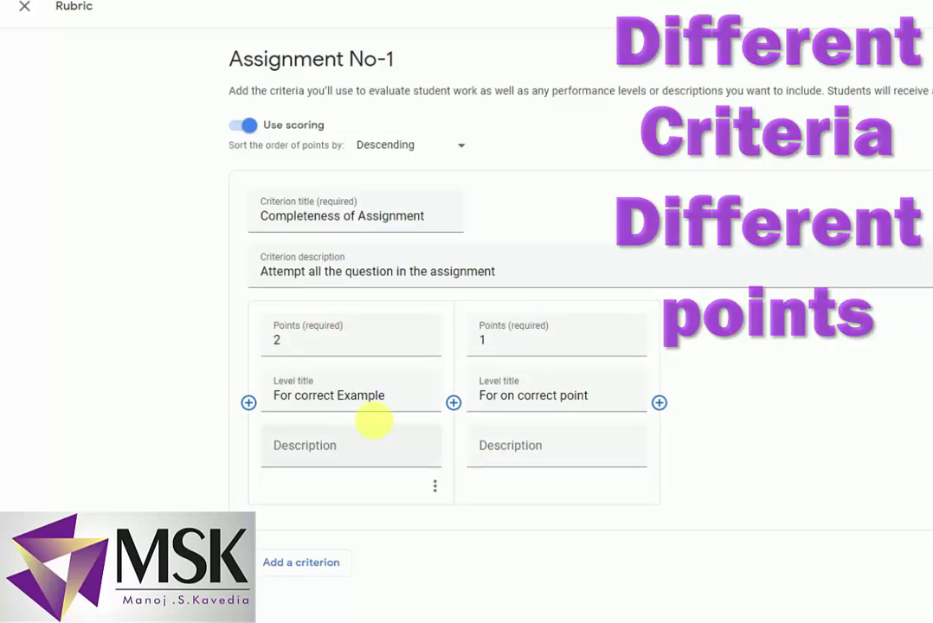
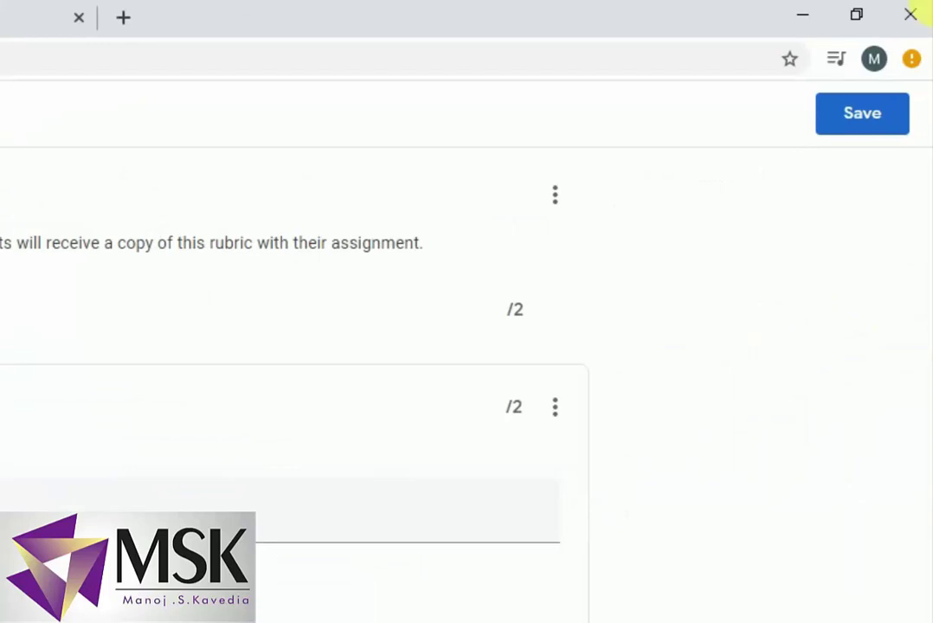
click(857, 121)
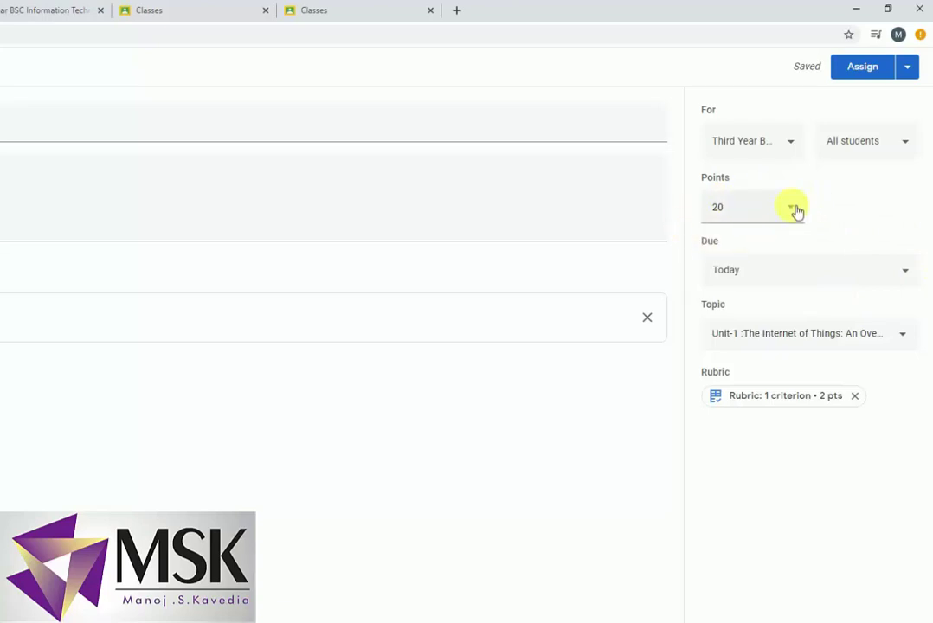
Schedule the assignment for publication on May 16, 2020 at 8:00 AM.
click(792, 208)
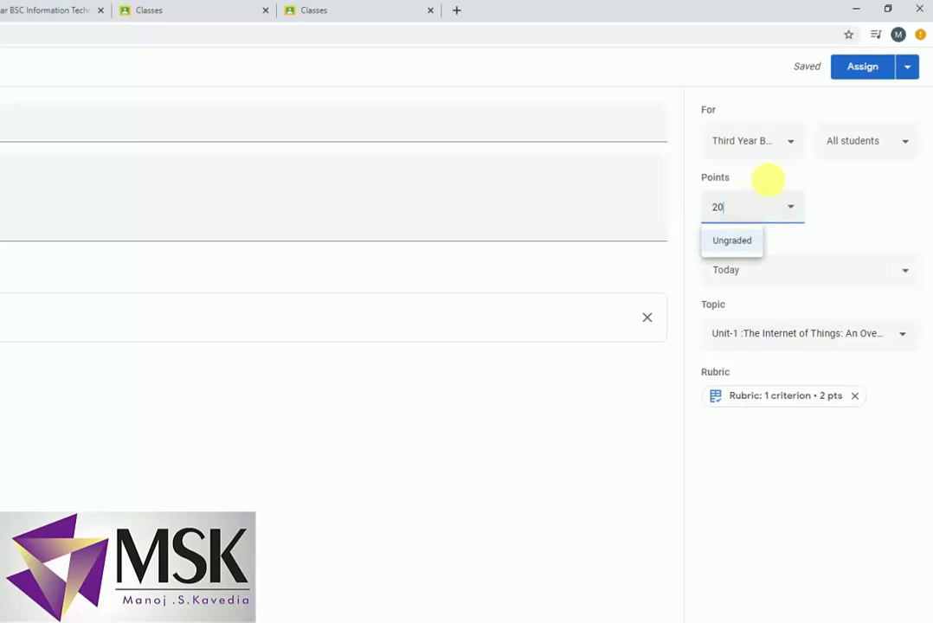
click(908, 69)
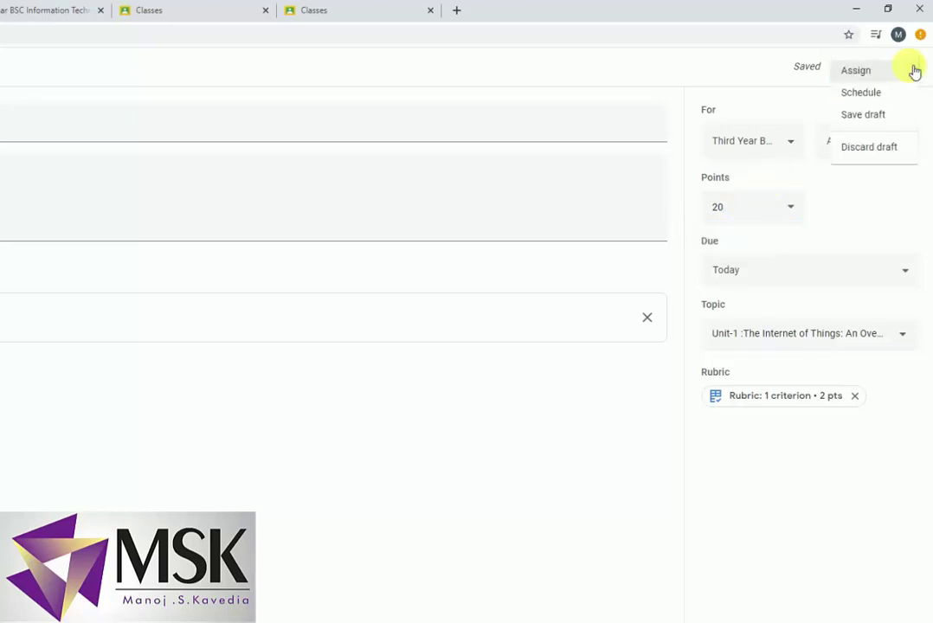
click(865, 95)
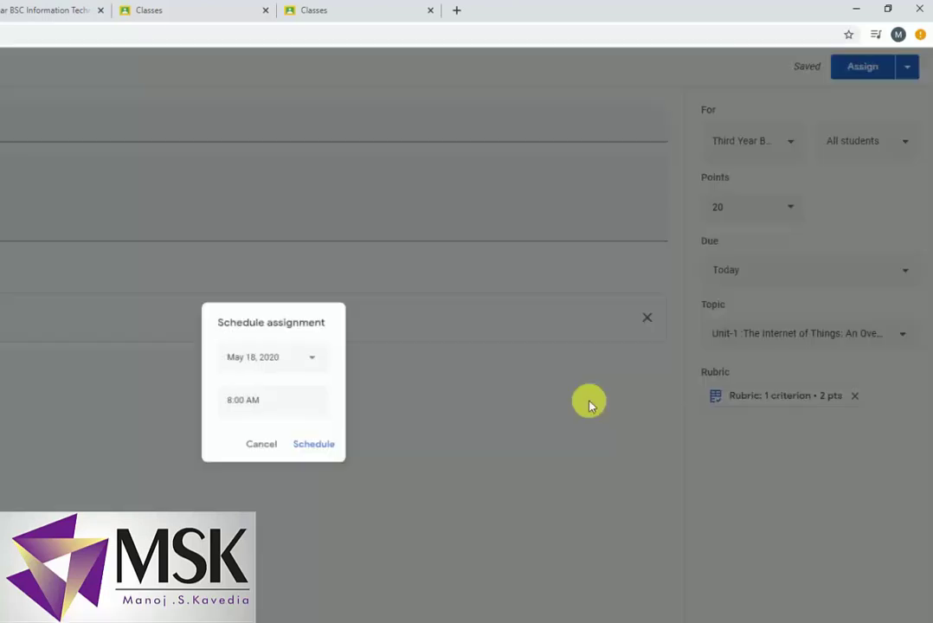
click(333, 363)
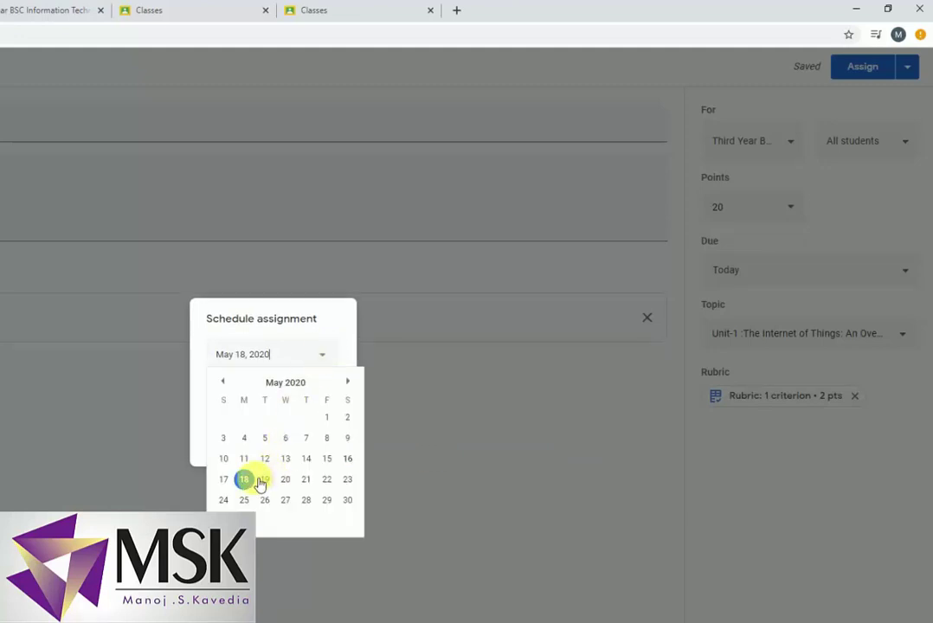
click(347, 459)
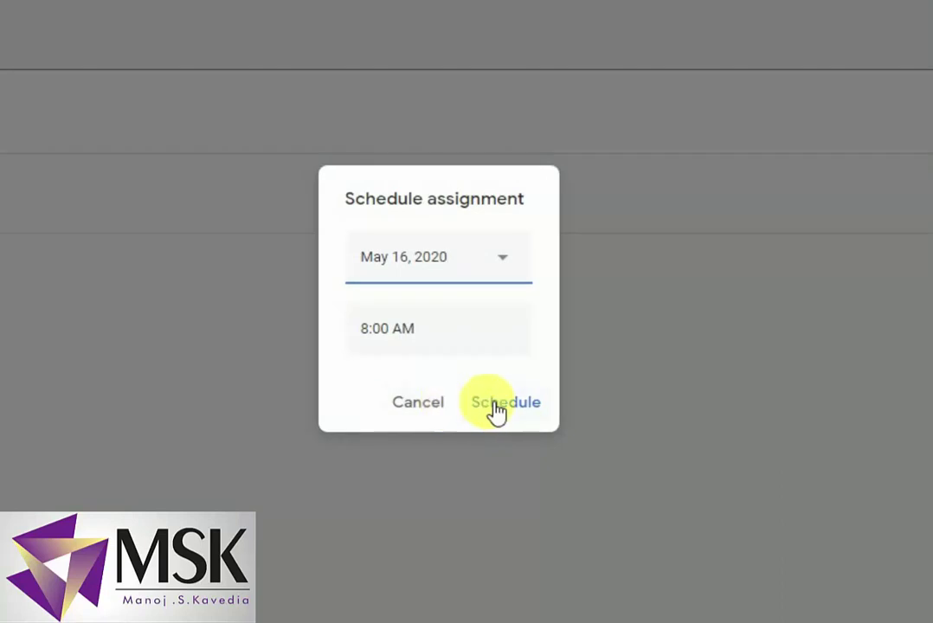
click(490, 403)
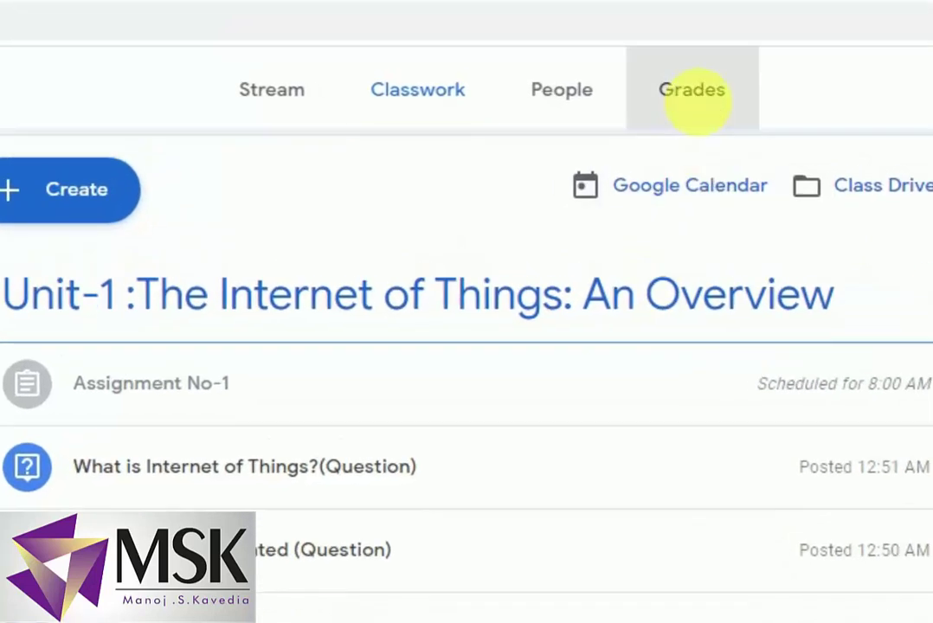
View the class gradebook, and open the class settings from there.
click(695, 100)
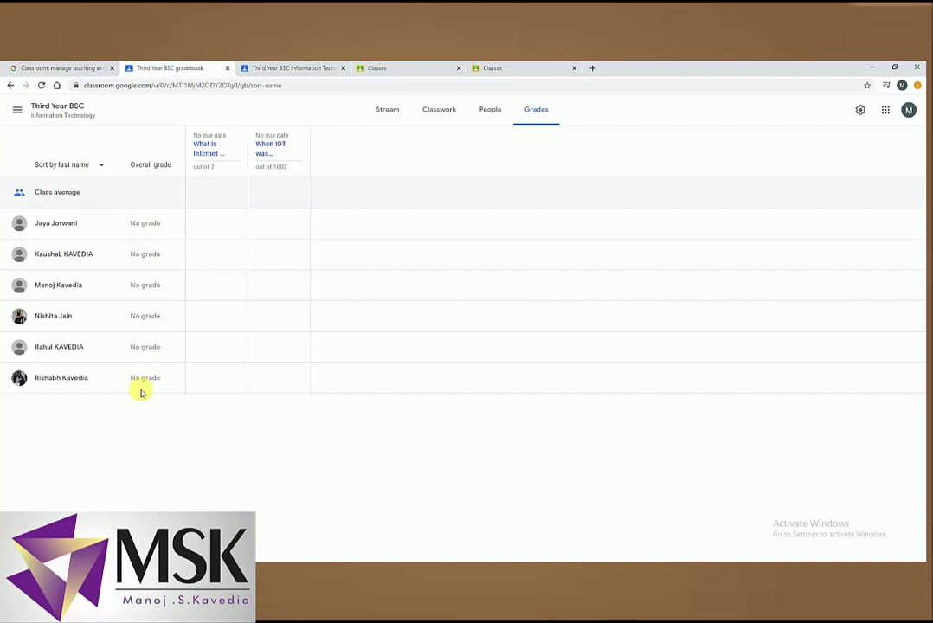
click(886, 110)
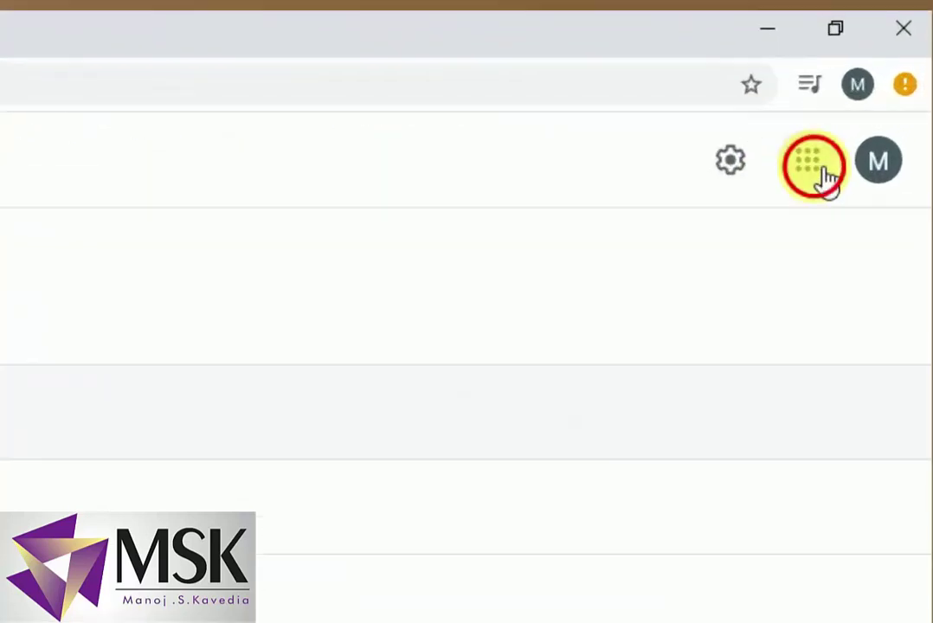
click(645, 173)
click(717, 177)
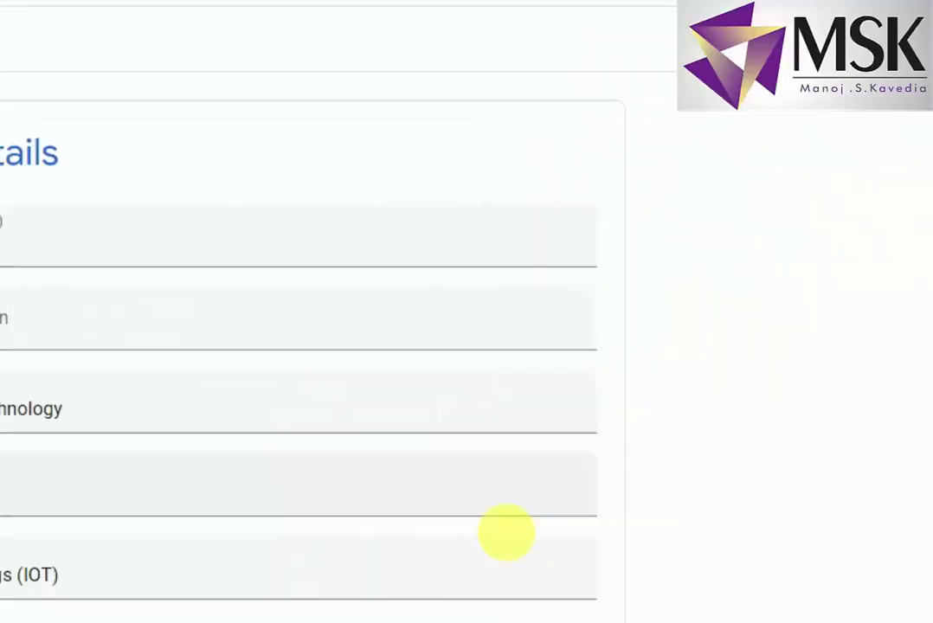
Display the class code from the General settings in its enlarged view and close it again.
scroll(449, 346, down, 3)
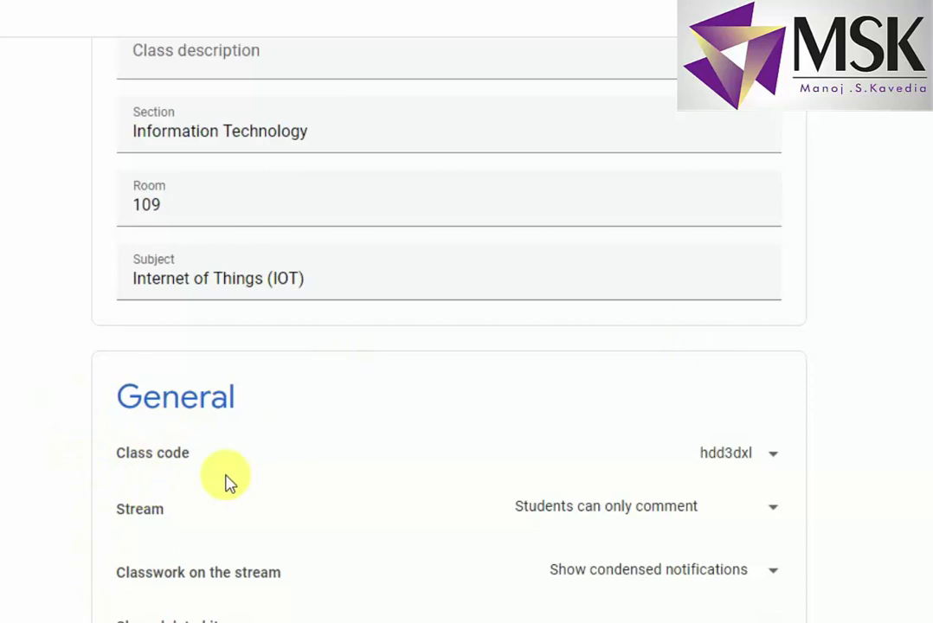
click(783, 461)
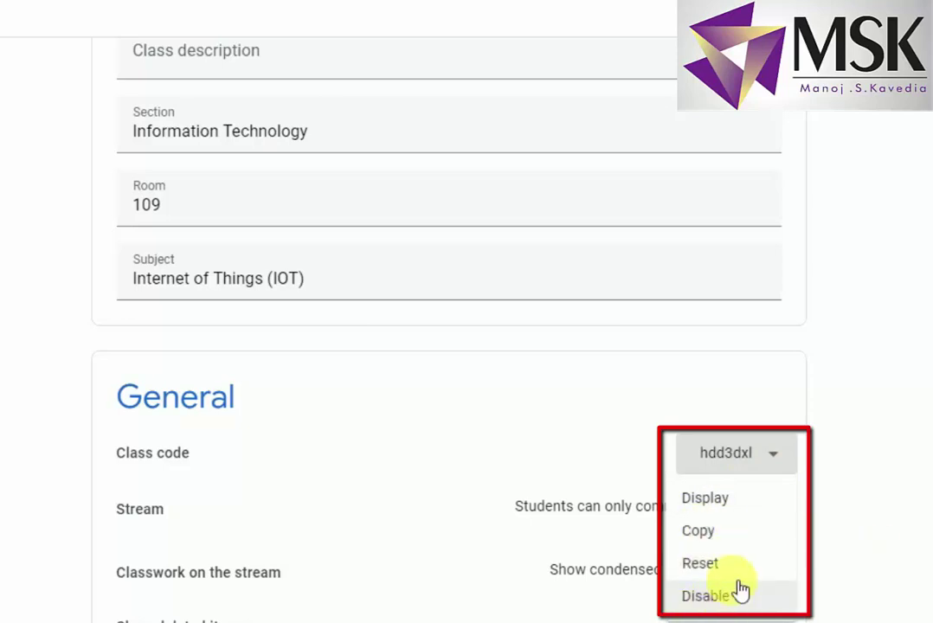
click(748, 506)
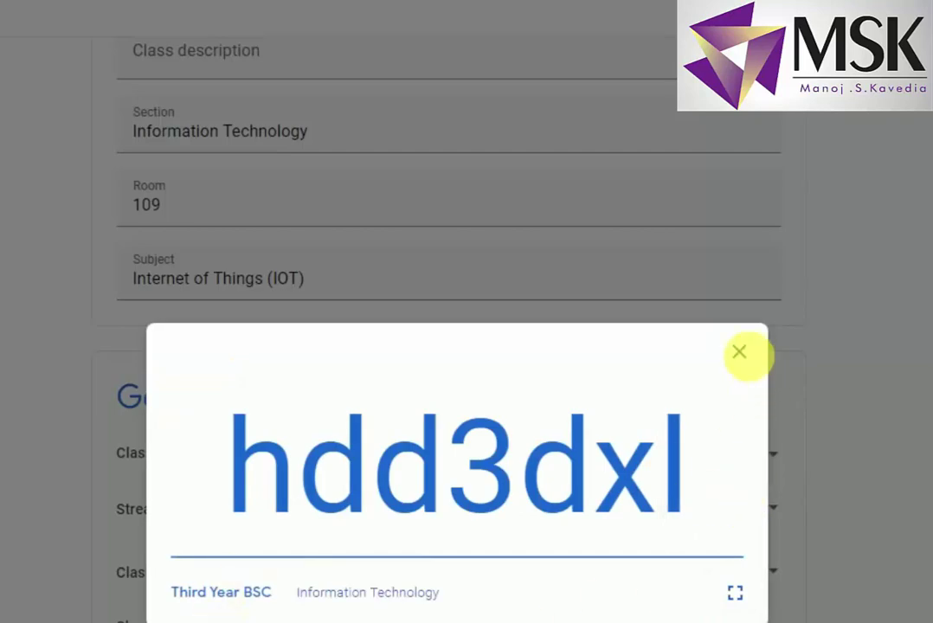
click(751, 358)
Choose "Students can only comment" for the stream and "Show condensed notifications" for classwork on the stream.
scroll(375, 521, down, 5)
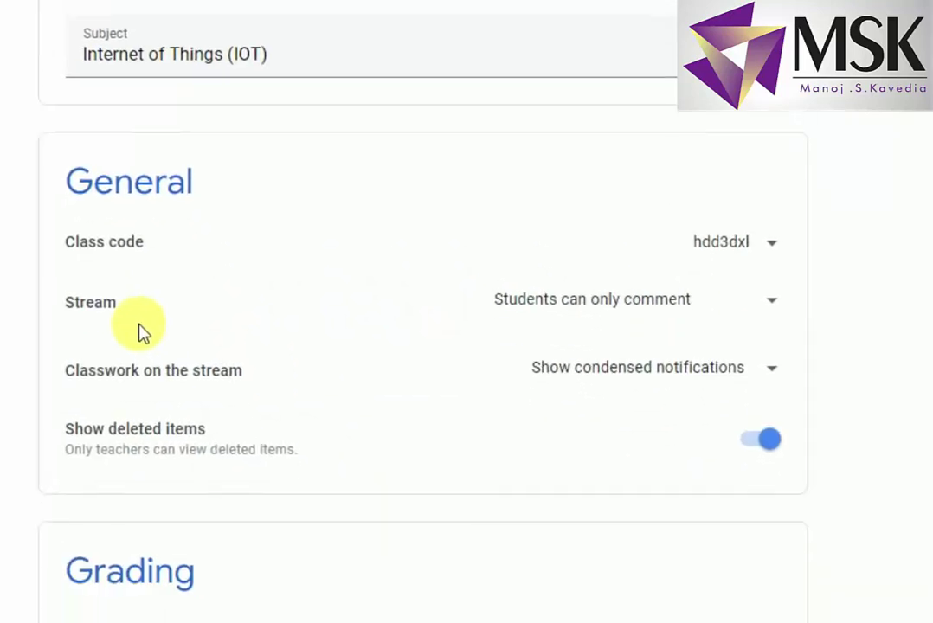
click(773, 300)
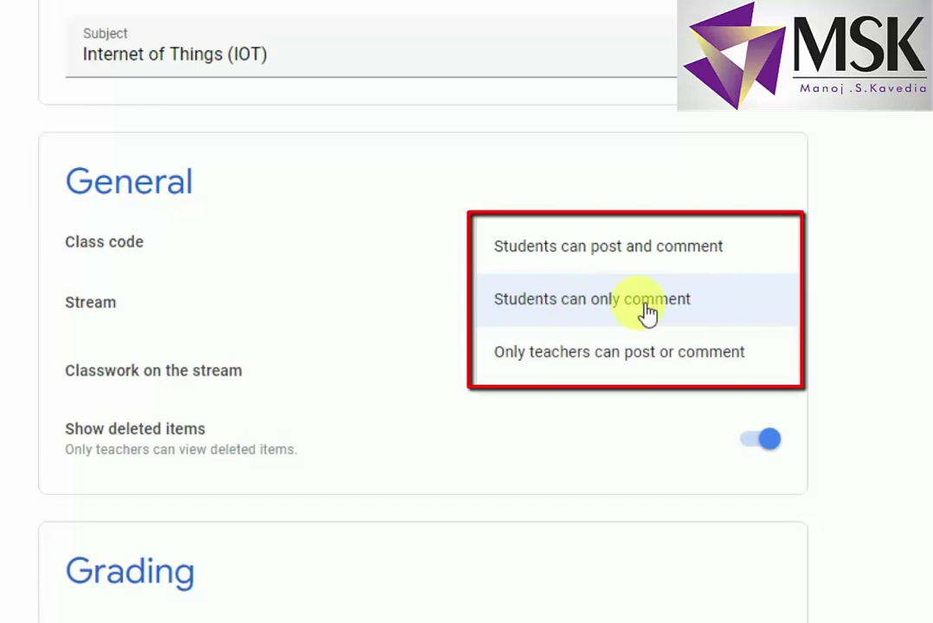
click(683, 307)
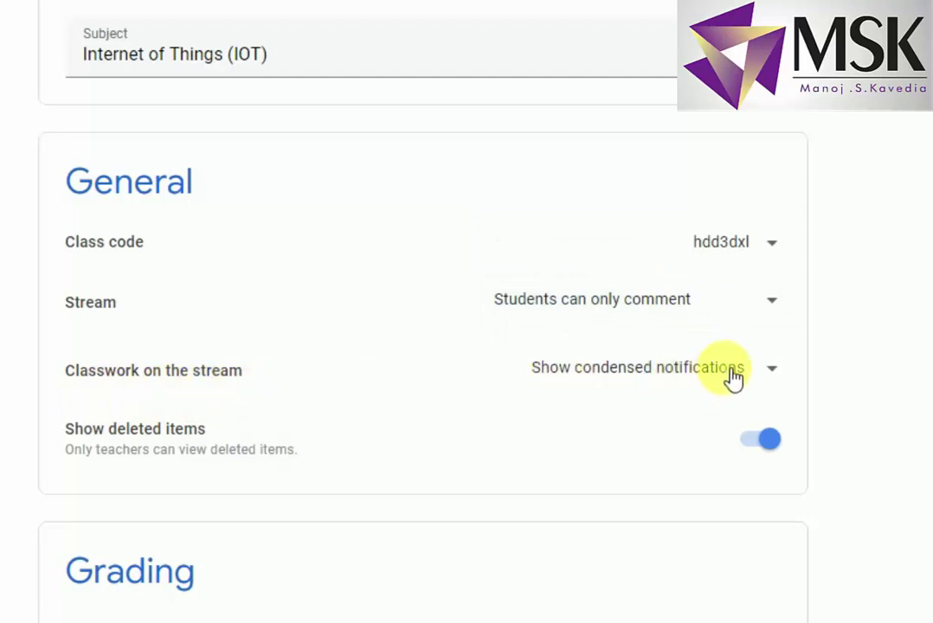
click(775, 381)
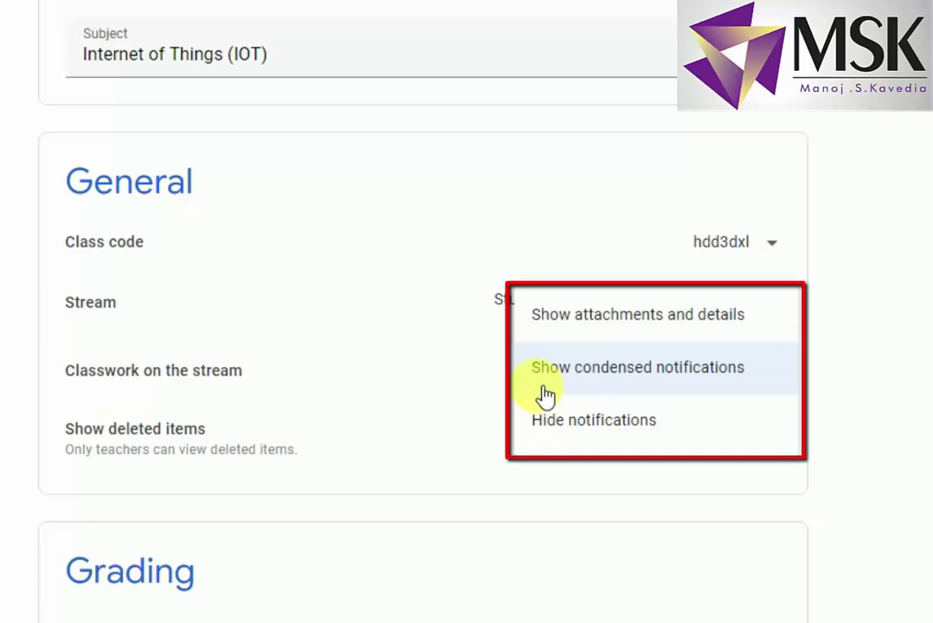
click(727, 389)
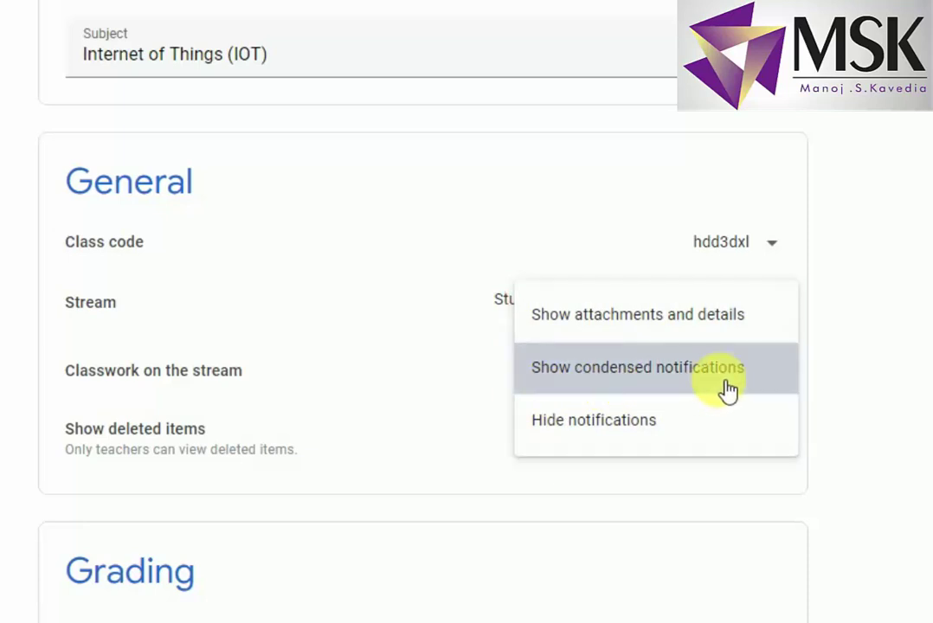
Choose "Total points" as the overall grade calculation in the Grading settings.
scroll(446, 494, down, 2)
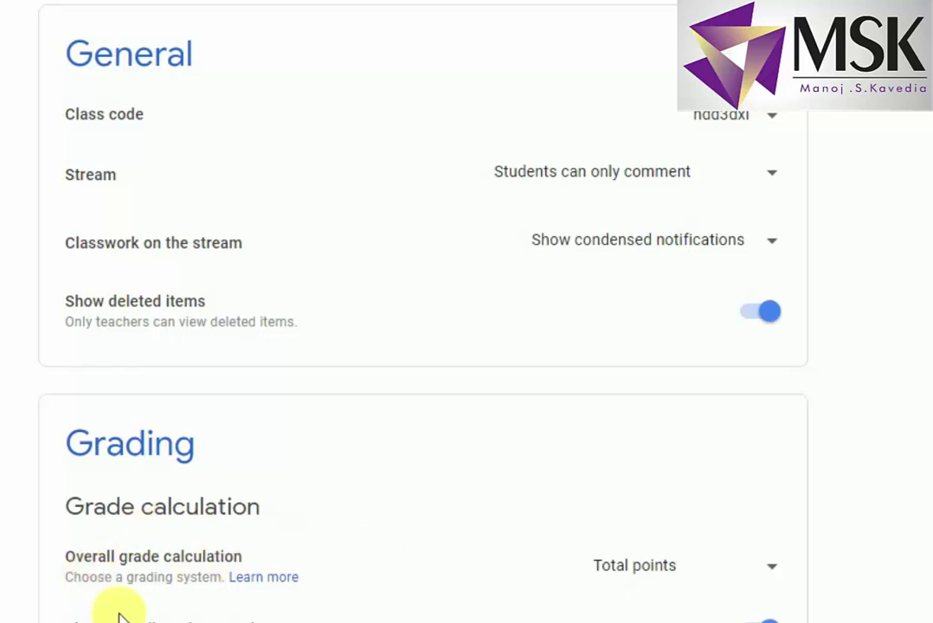
click(783, 582)
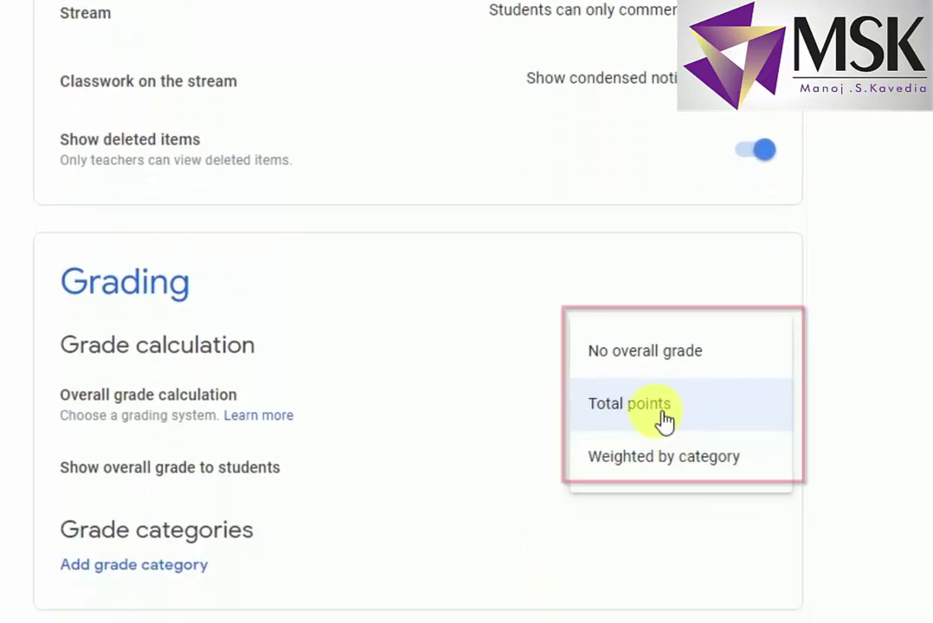
click(663, 418)
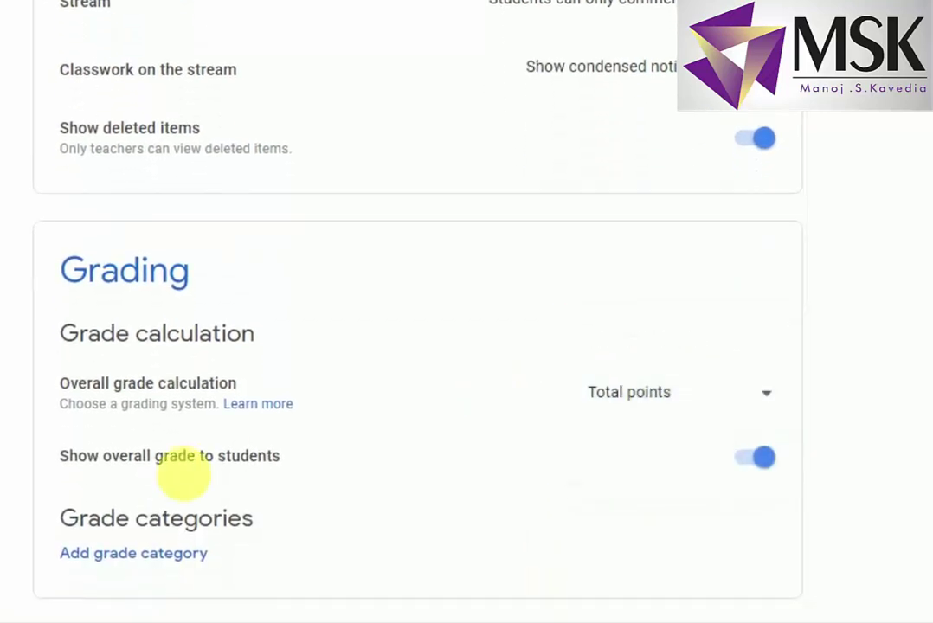
Add a grade category named "Assignement" with 20 default points.
click(117, 567)
scroll(134, 573, down, 1)
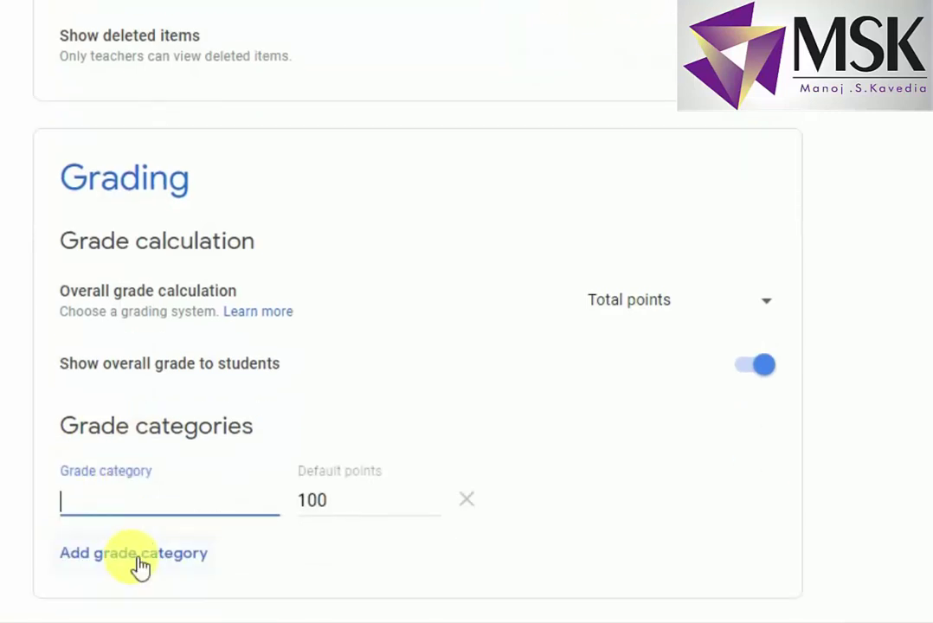
text(Assignement)
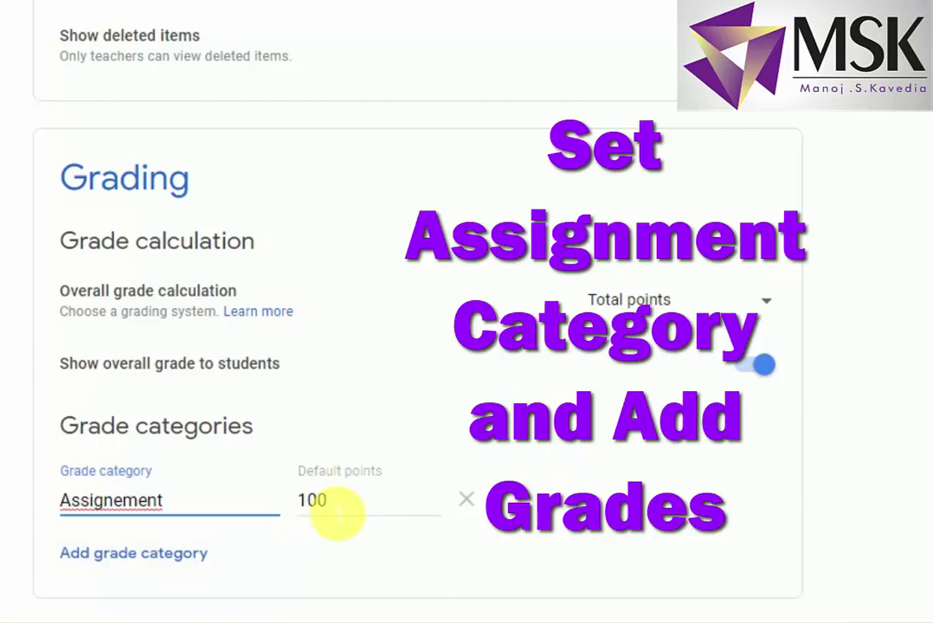
double_click(329, 505)
text(20)
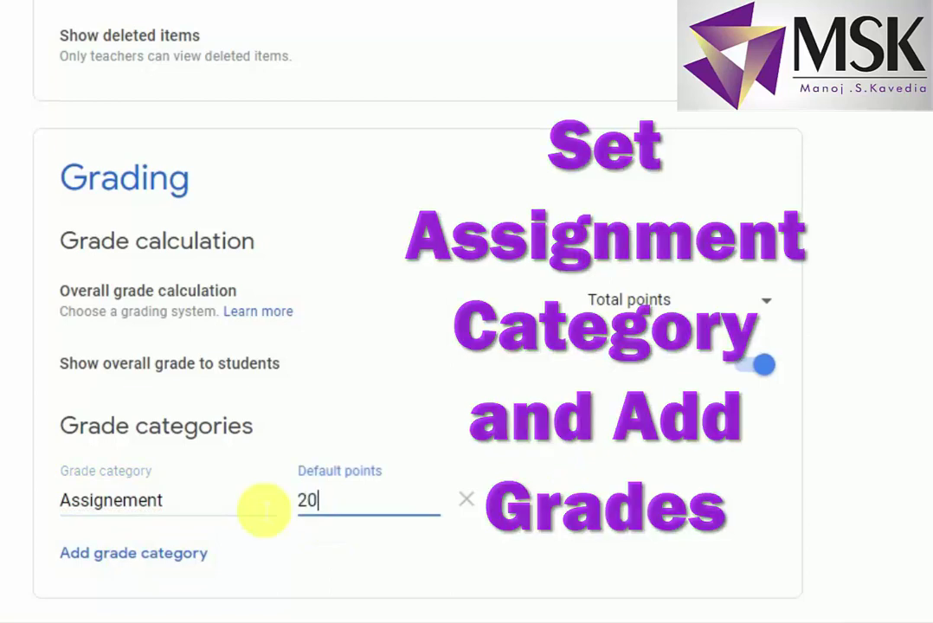
Add a second grade category named "Project" with 10 default points.
click(98, 555)
text(Project)
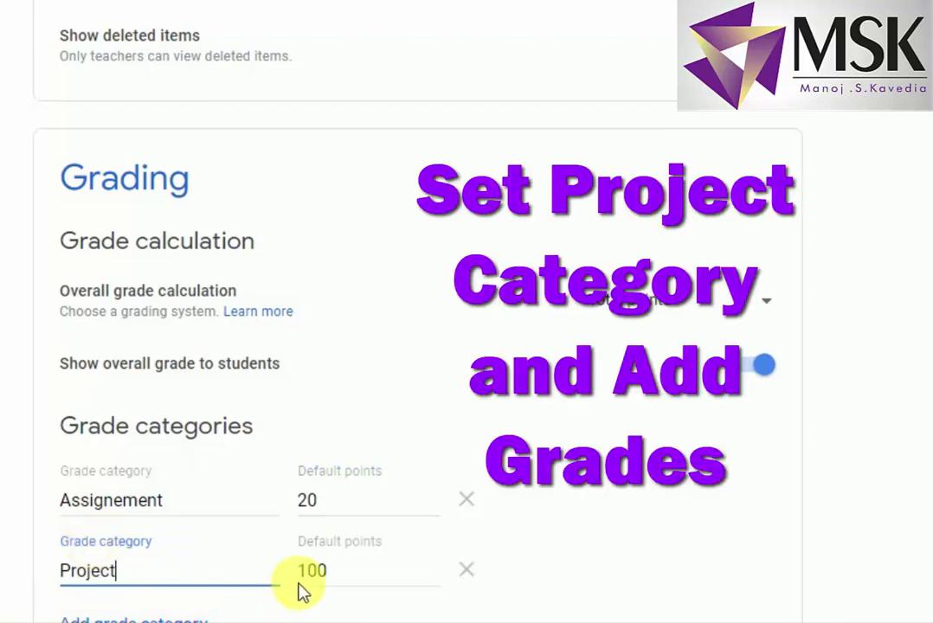
click(362, 582)
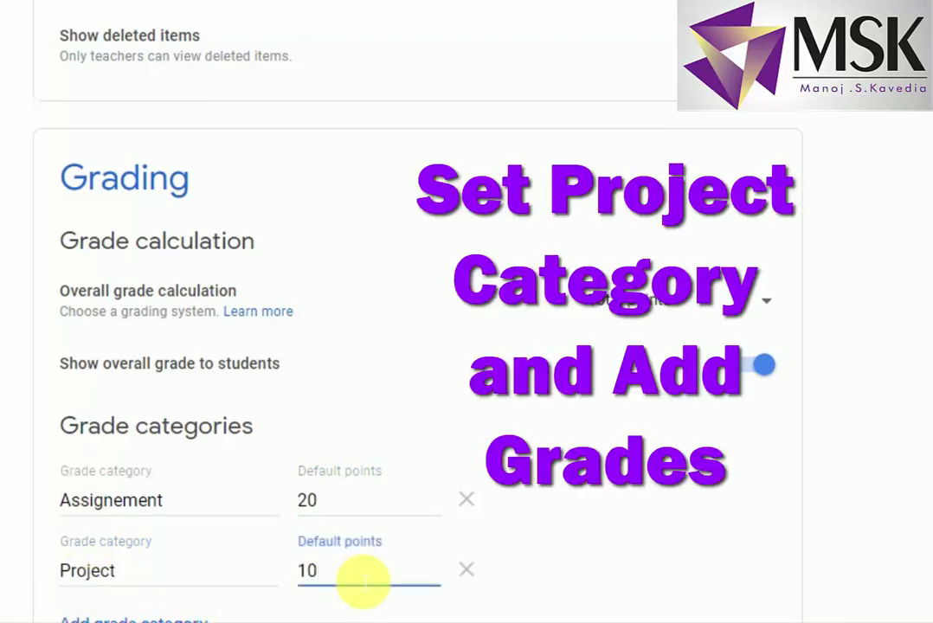
text(10)
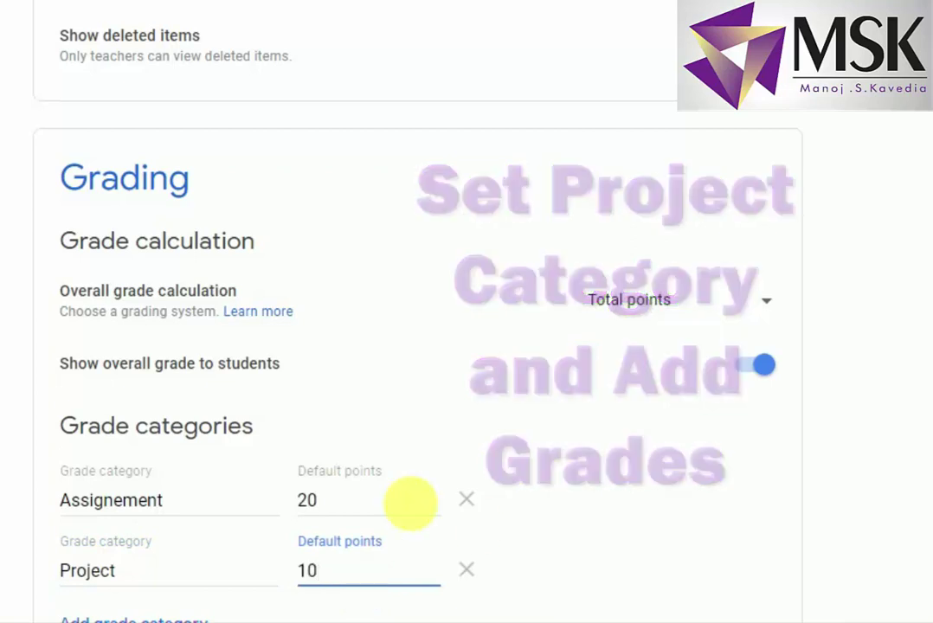
Add a third grade category named "text/Quiz" with 70 default points.
scroll(260, 554, down, 1)
click(106, 560)
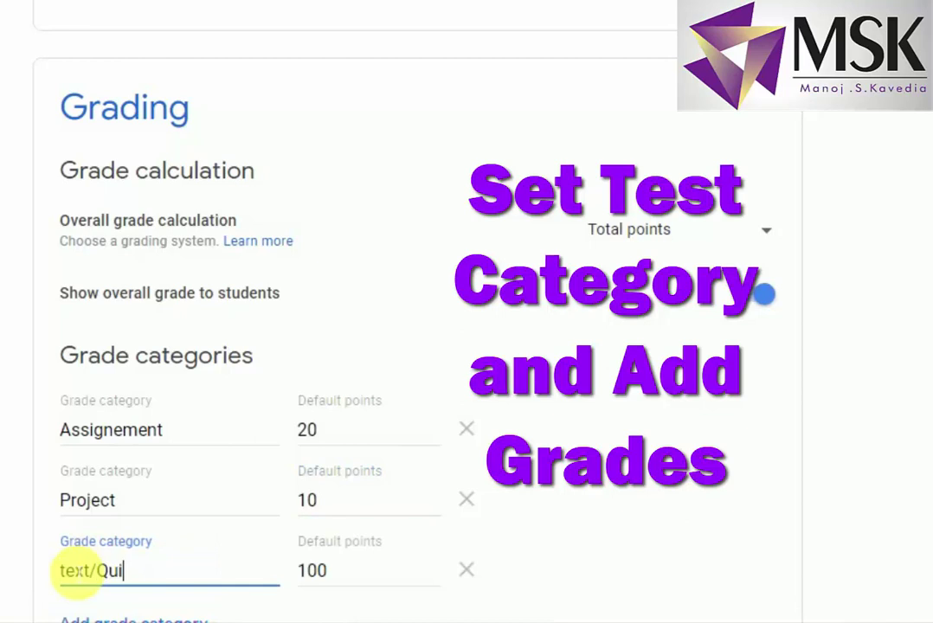
click(340, 582)
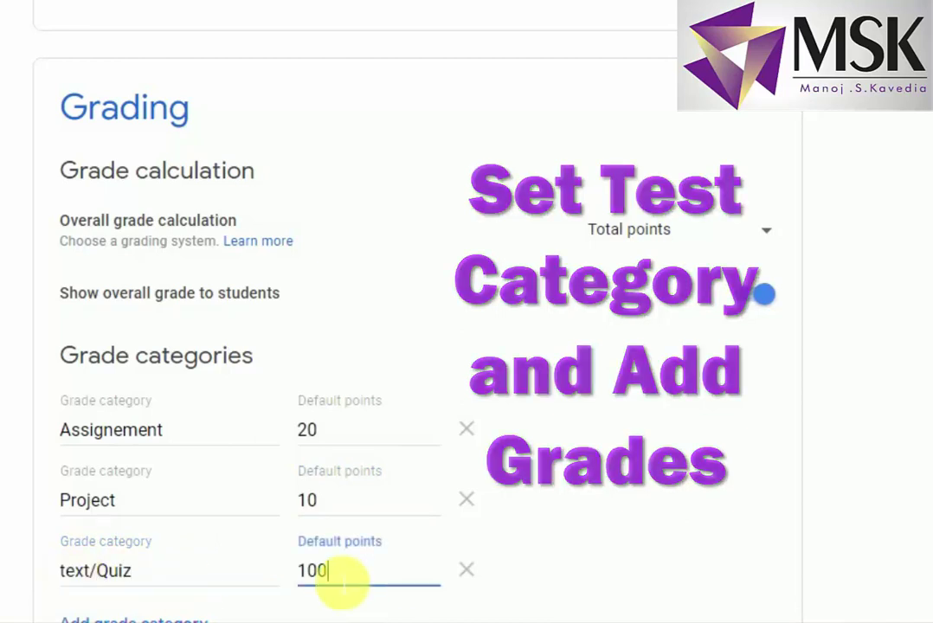
double_click(371, 585)
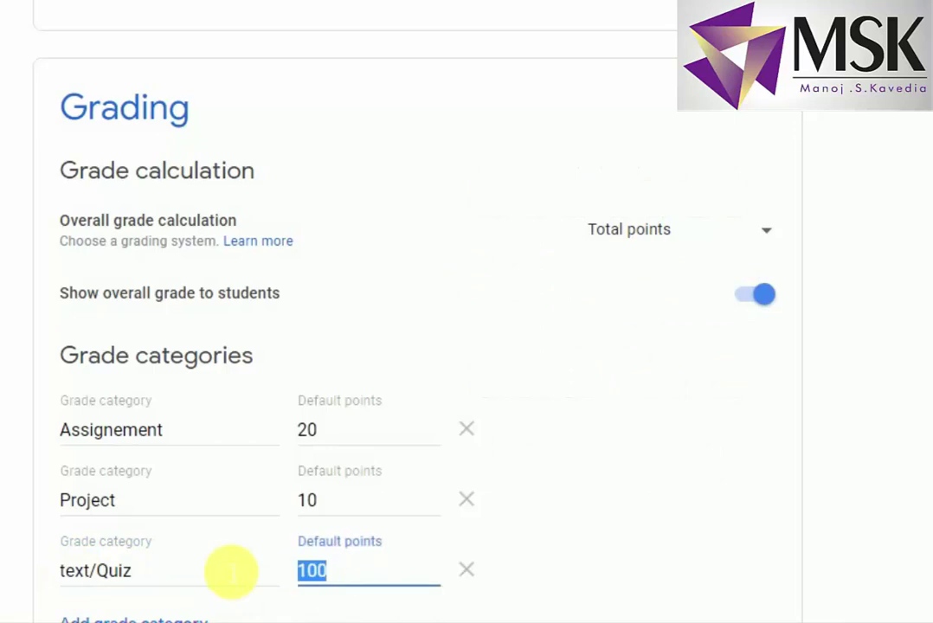
text(70)
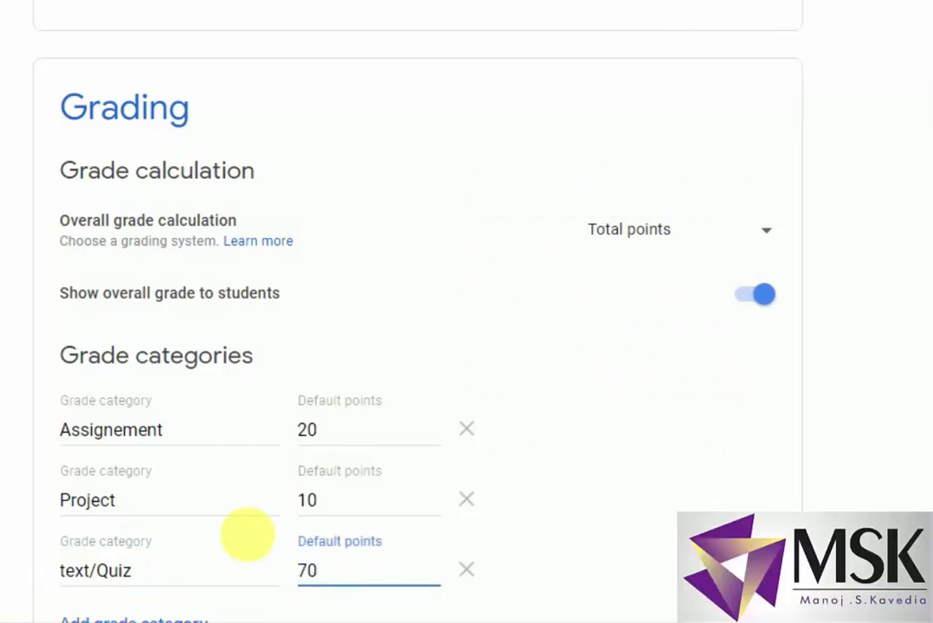
scroll(765, 156, down, 2)
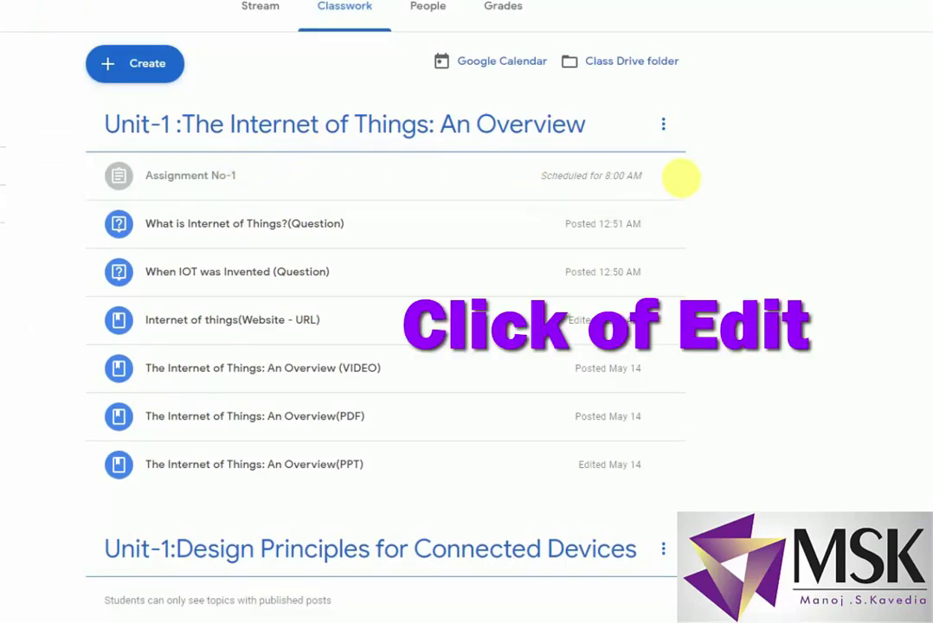
Edit the scheduled Assignment No-1 to use the "Assignement" grade category and schedule it again.
click(664, 177)
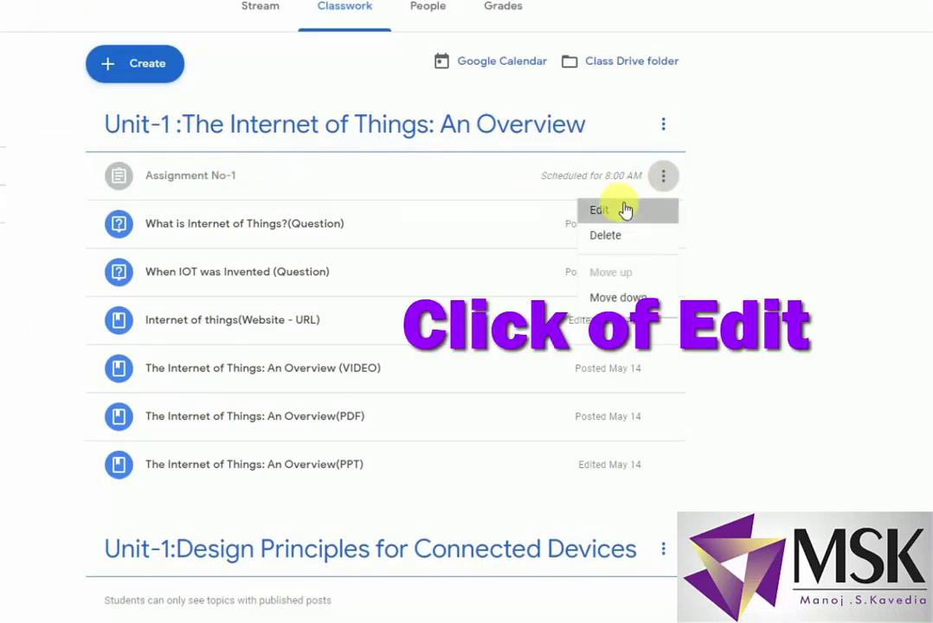
click(620, 209)
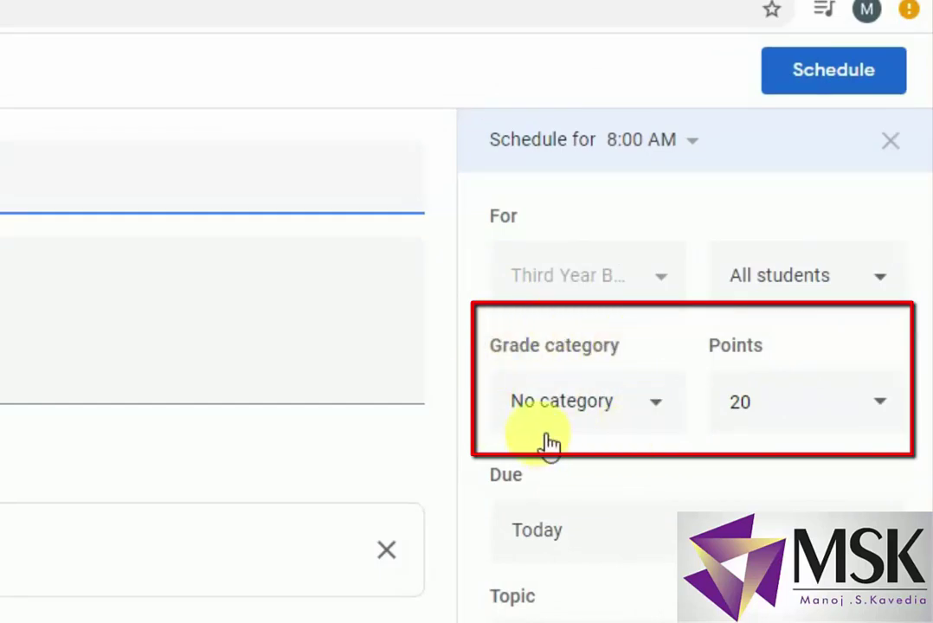
click(674, 417)
click(605, 473)
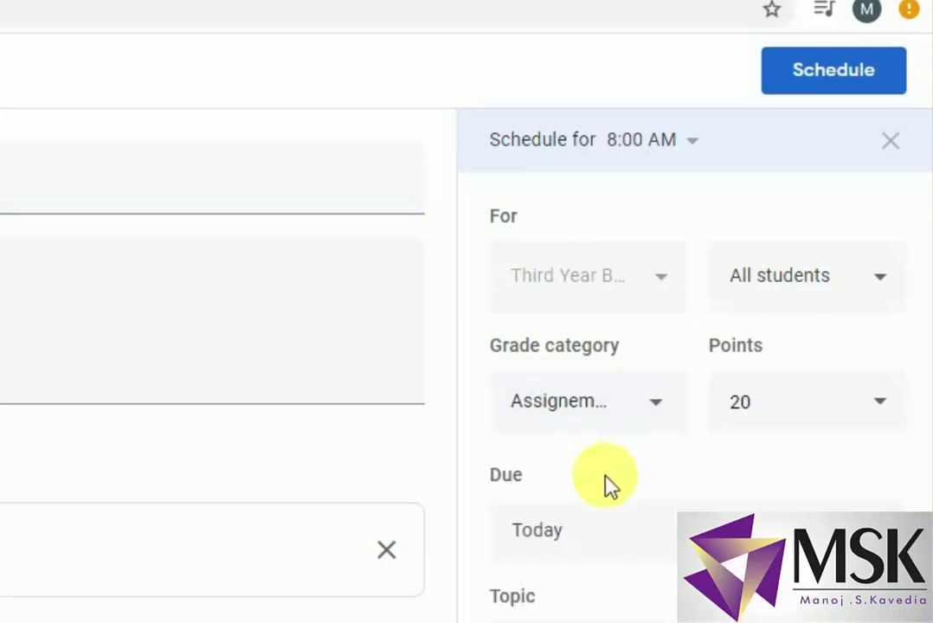
click(816, 76)
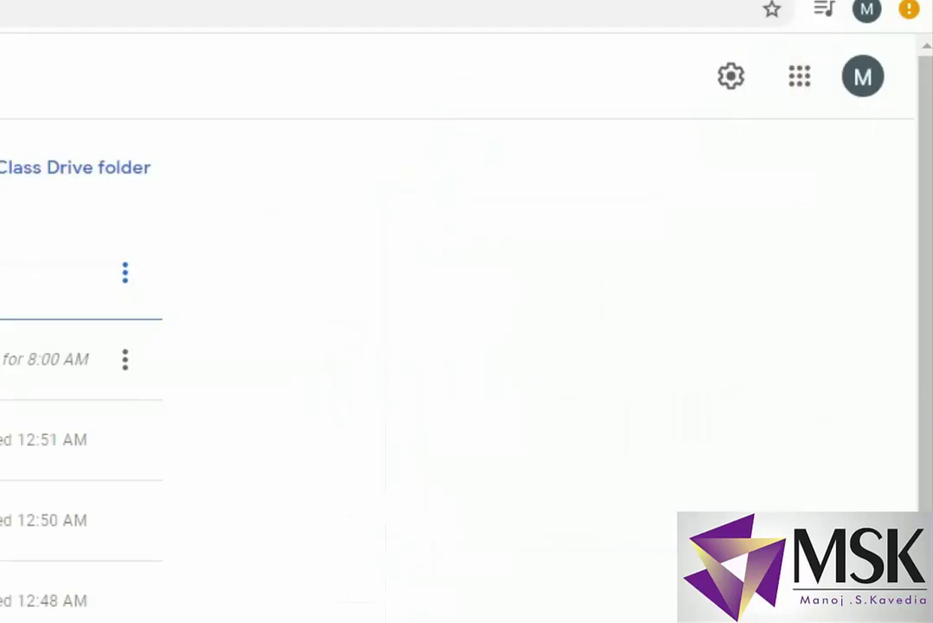
Create a quiz assignment titled "Internet of Things(Test)".
click(220, 128)
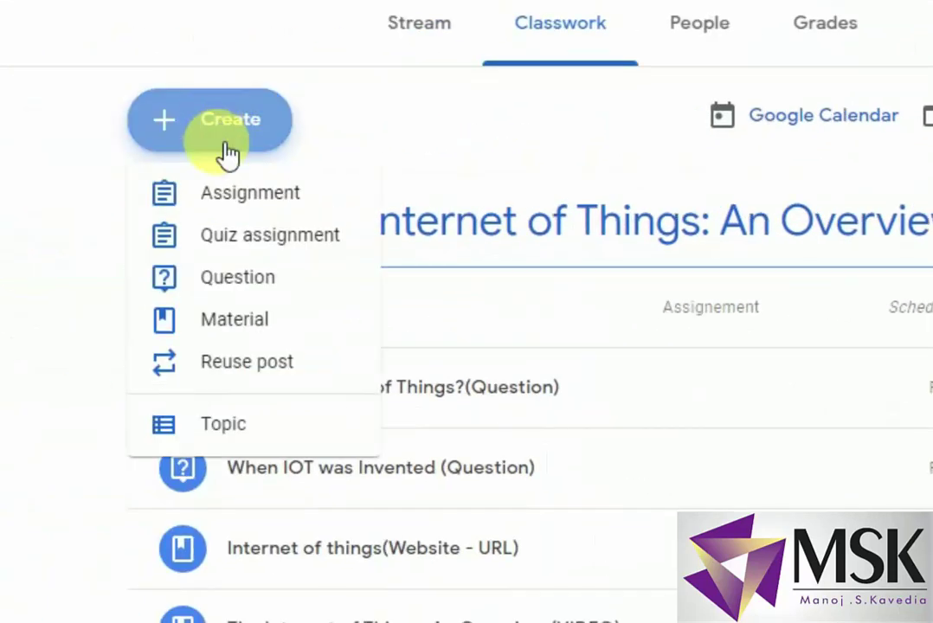
click(275, 259)
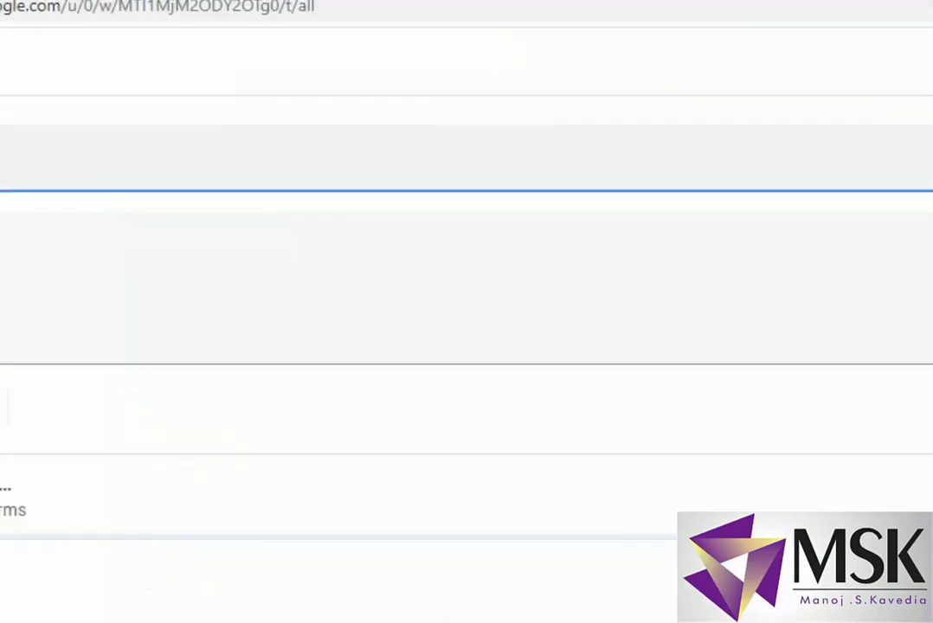
text(Inte)
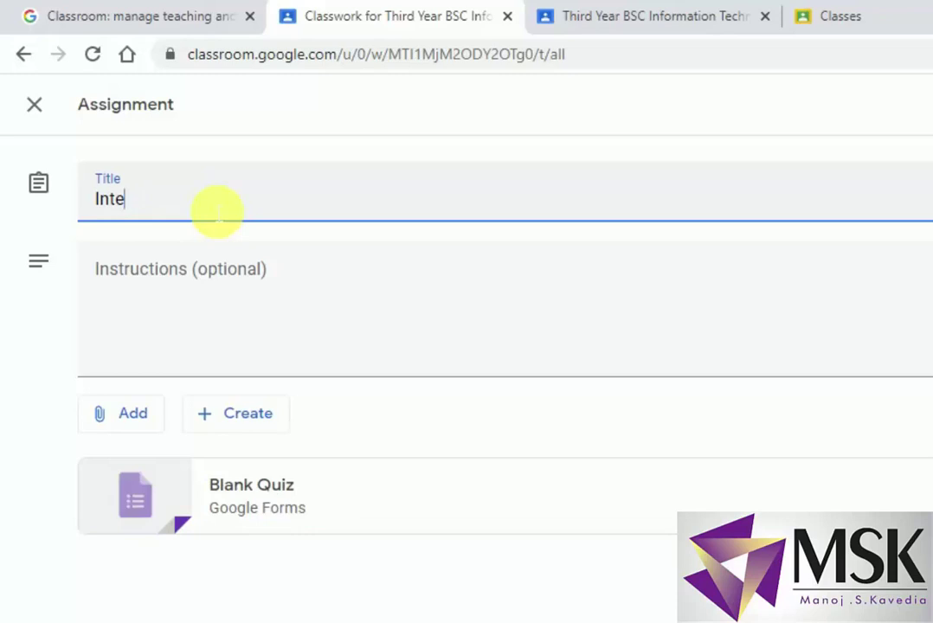
text(rnetrnet of Things(Text)
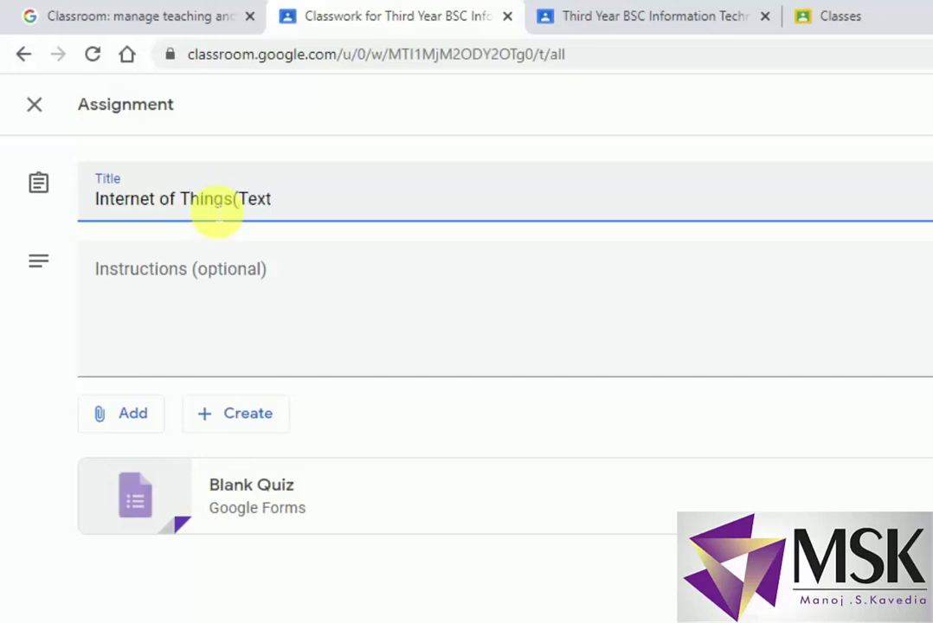
text(s)
key(End)
key(BackSpace)
key(BackSpace)
text(t)
Enter the instructions "Internet of Things , Unit-1,Topic-1 , Internet of Things An Overview" for the quiz assignment.
click(156, 284)
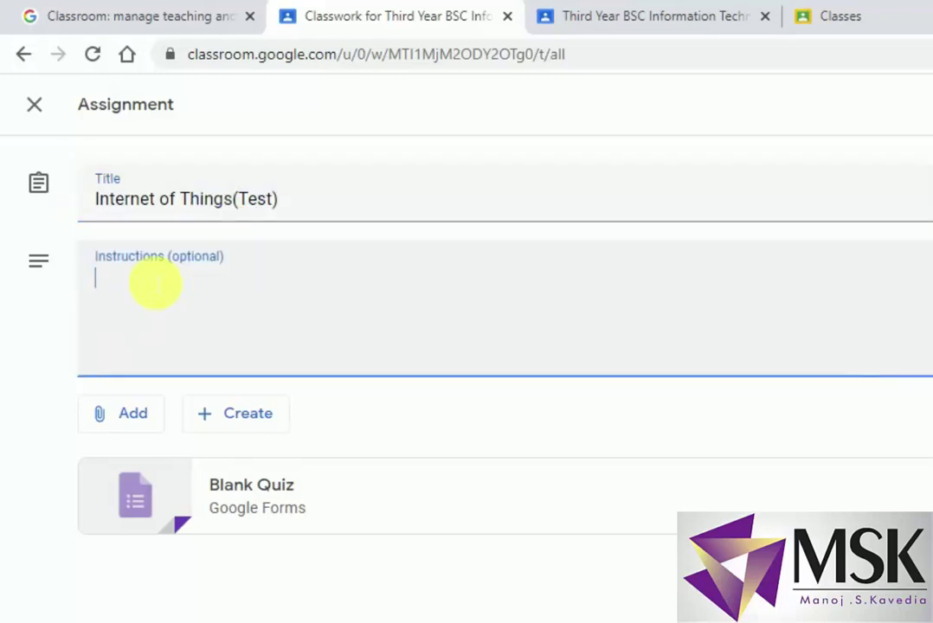
text(Internet of Th)
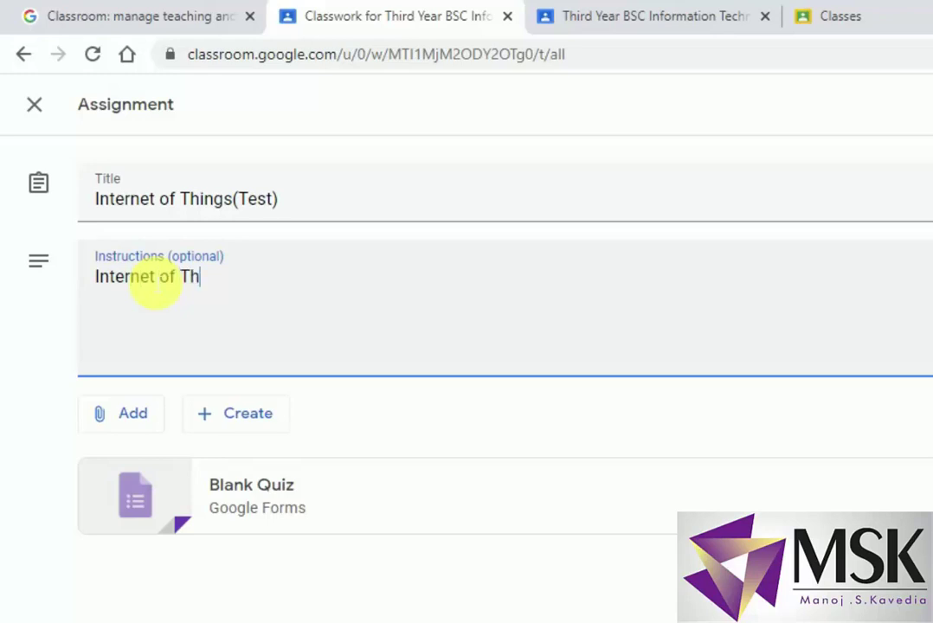
text(ings , Unit-1)
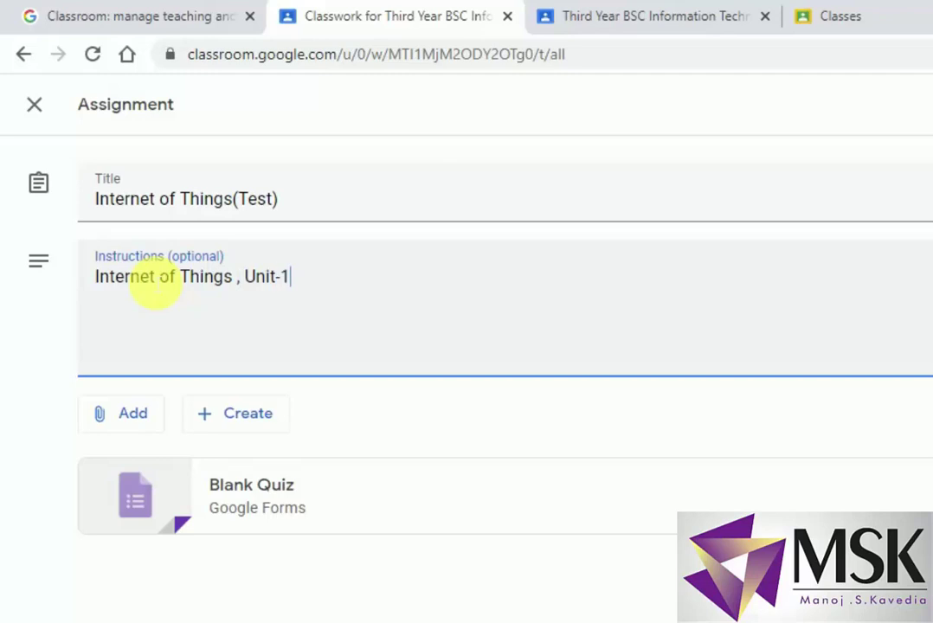
text(,Topic-1)
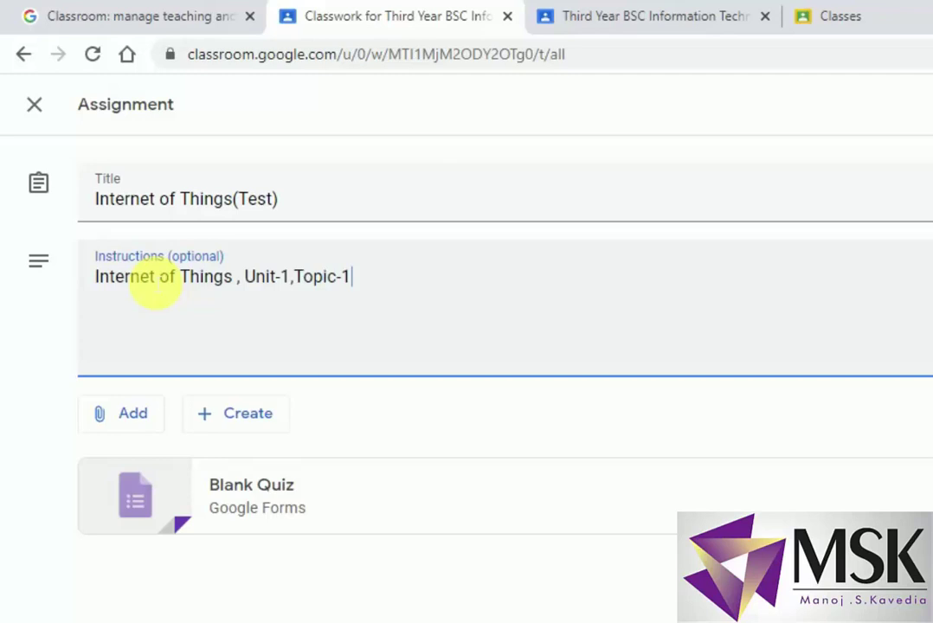
text( , Internet of THhings An Overview)
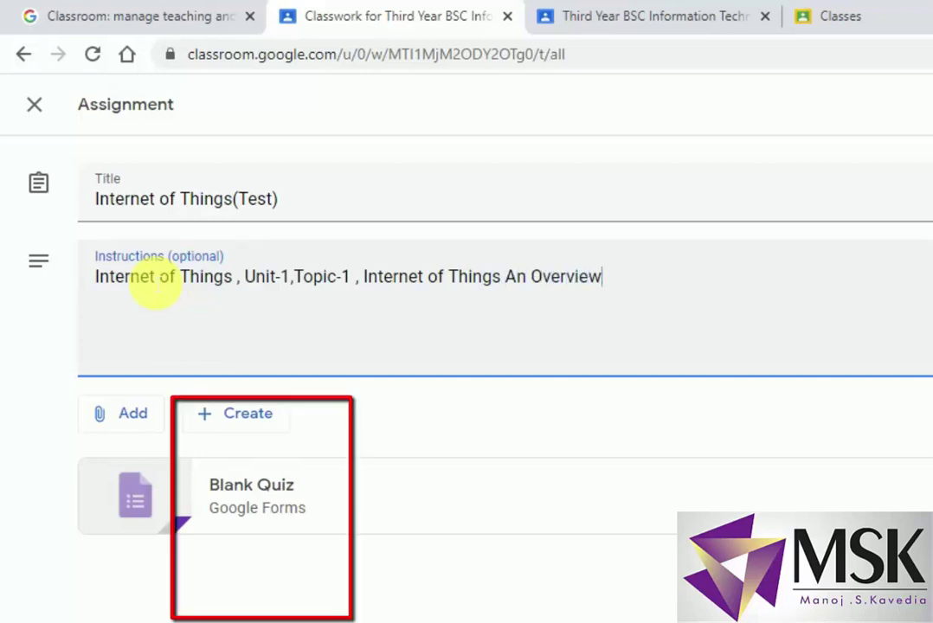
Replace the Blank Quiz attachment with the existing "Test- IoT" form from Google Drive.
click(251, 412)
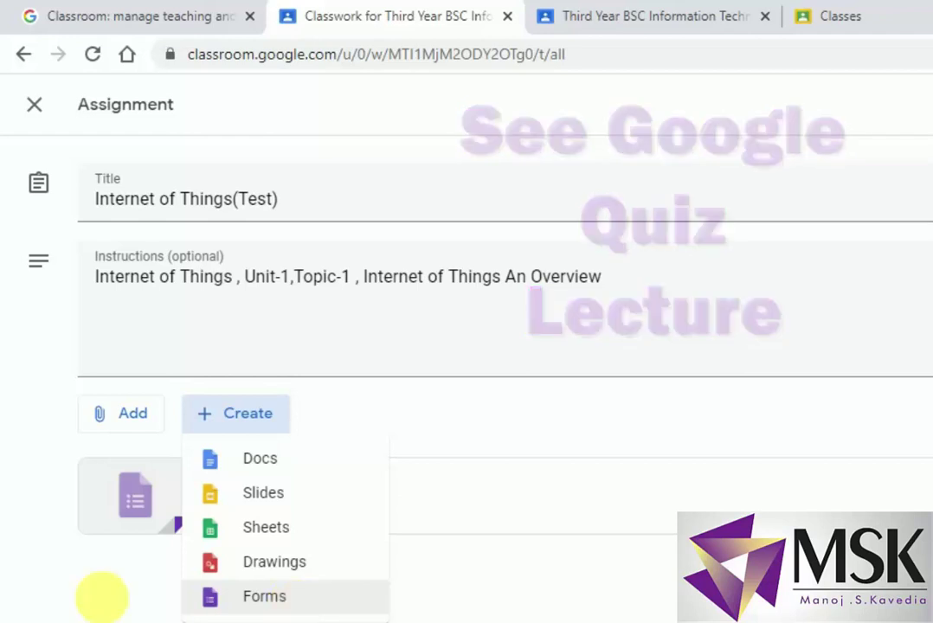
key(Escape)
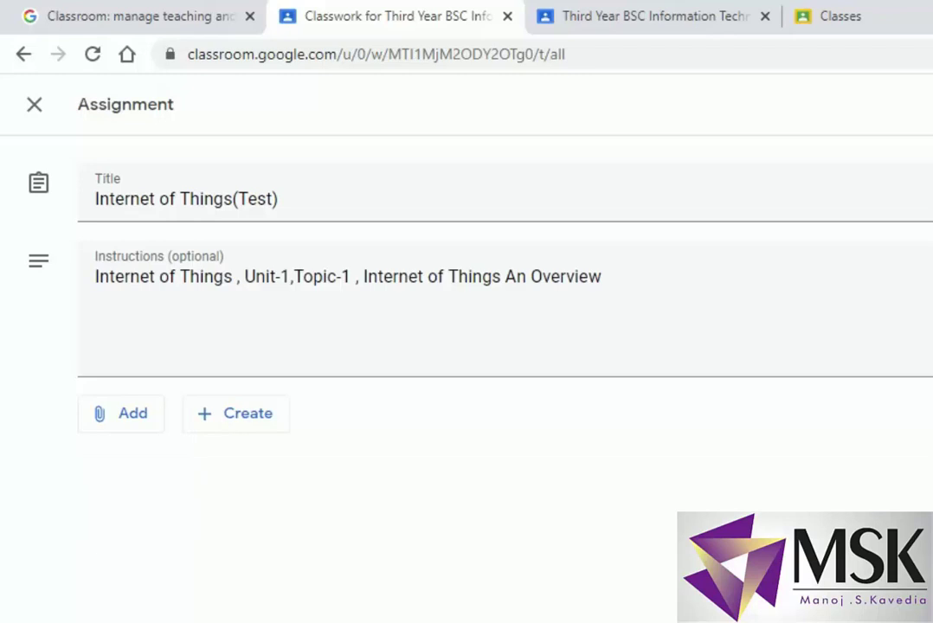
click(129, 412)
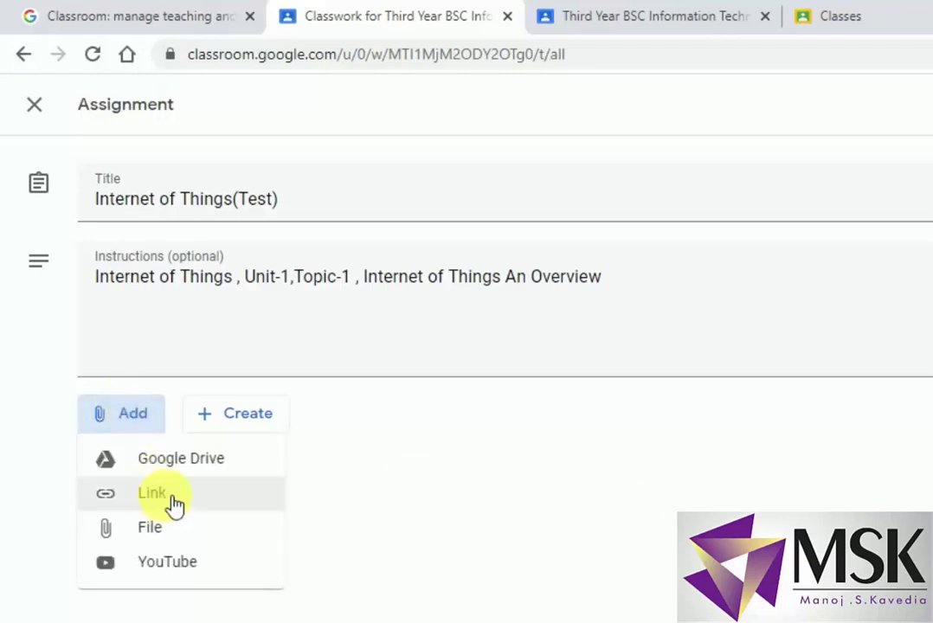
click(192, 464)
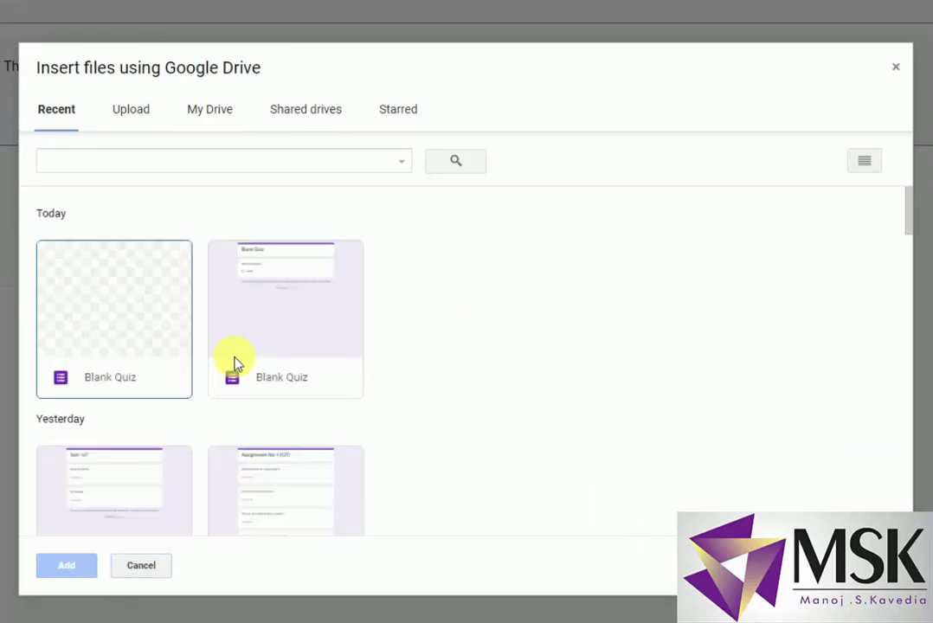
scroll(189, 394, down, 5)
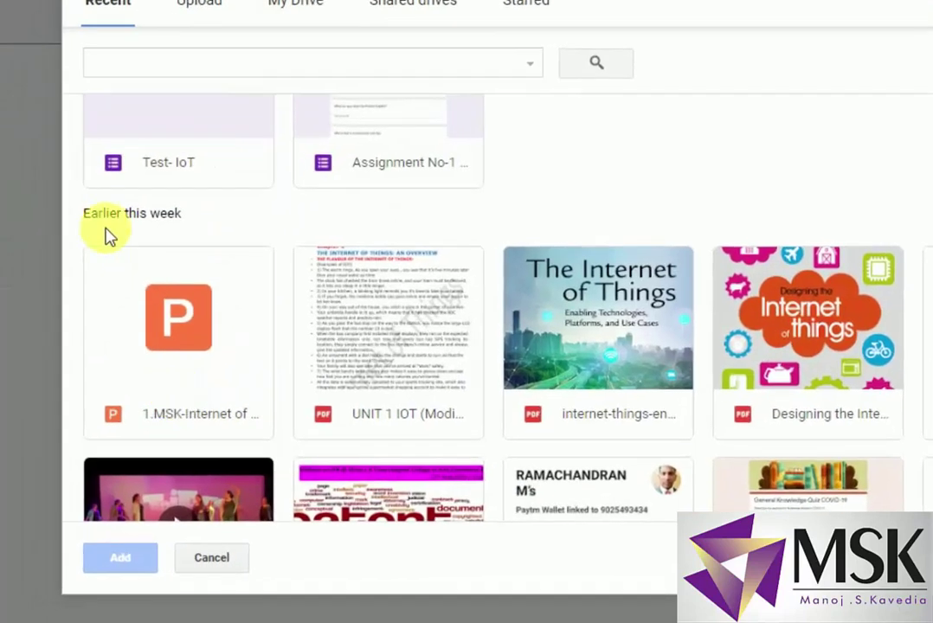
click(160, 164)
click(104, 567)
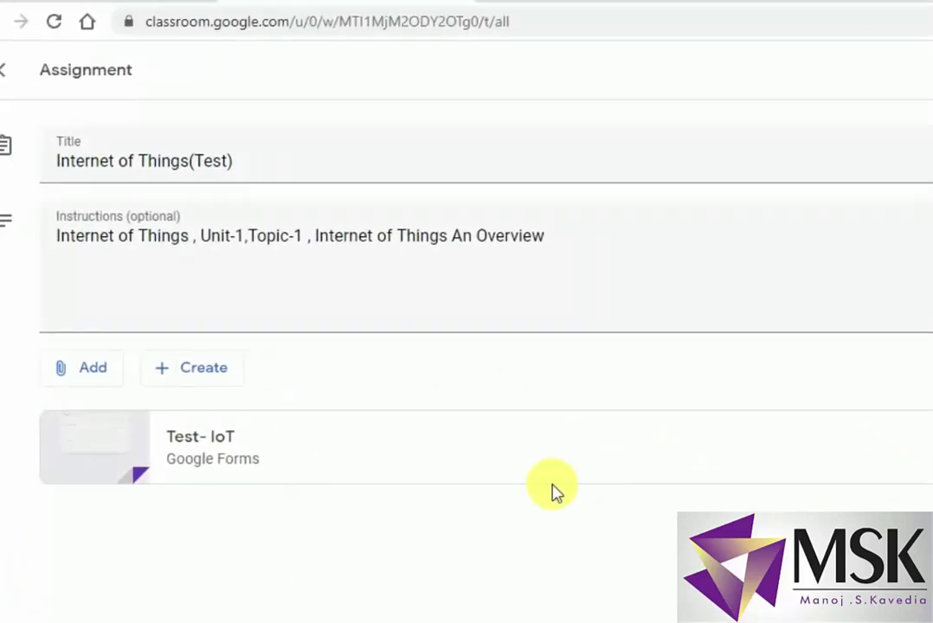
Put the quiz assignment in the "text/Quiz" grade category and set its due date to May 16, 2020.
click(715, 293)
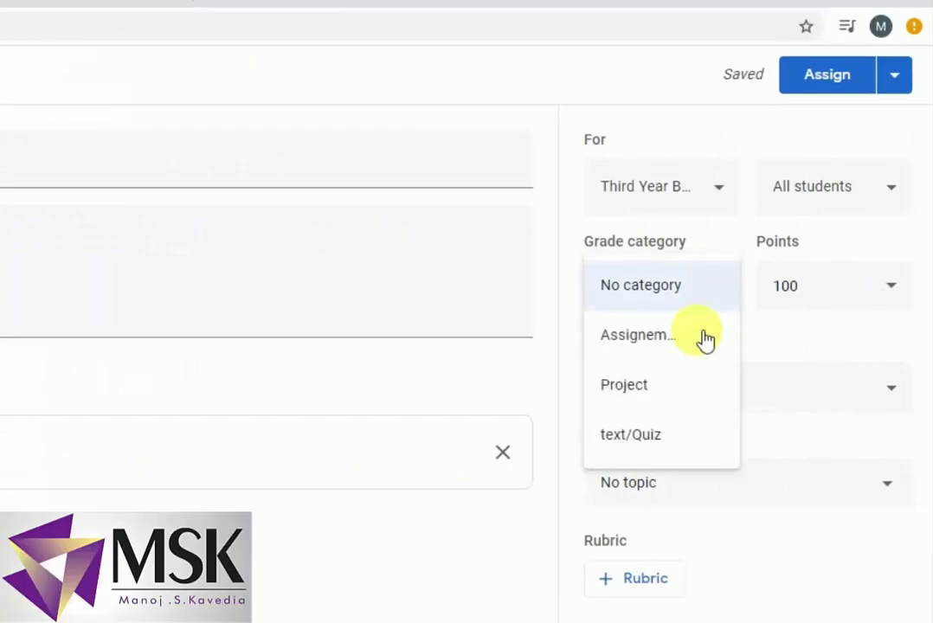
click(645, 443)
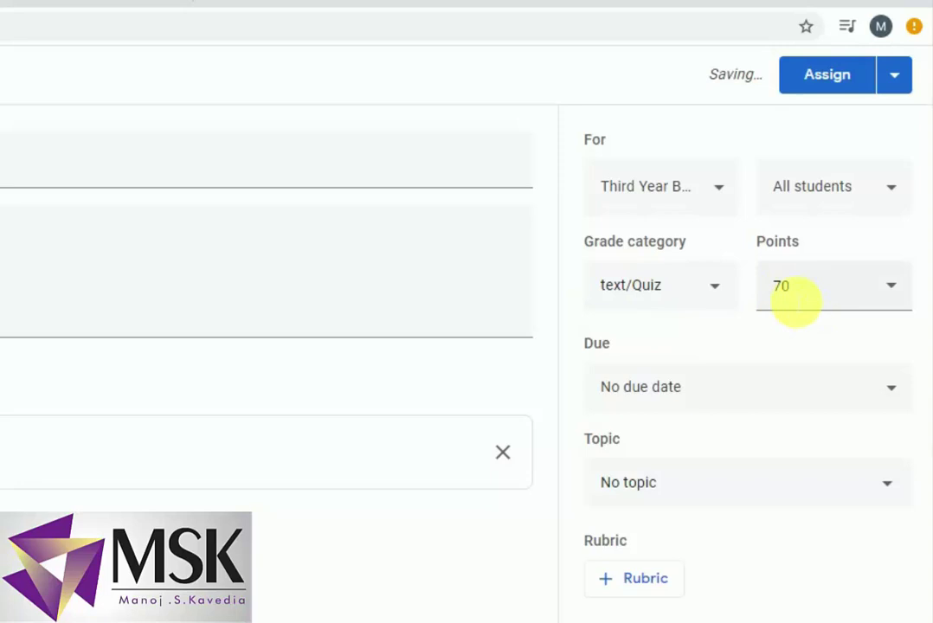
click(723, 395)
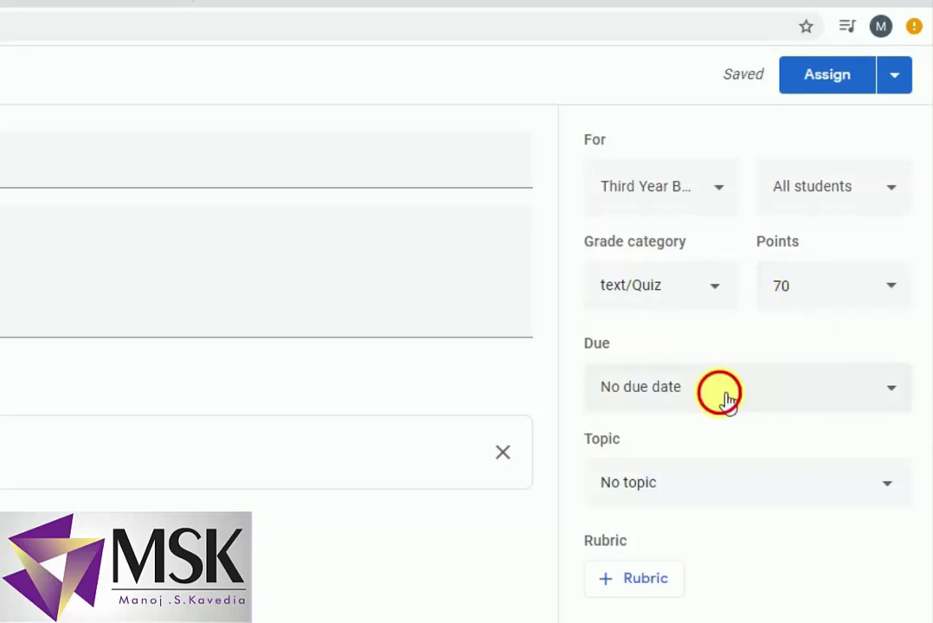
click(672, 471)
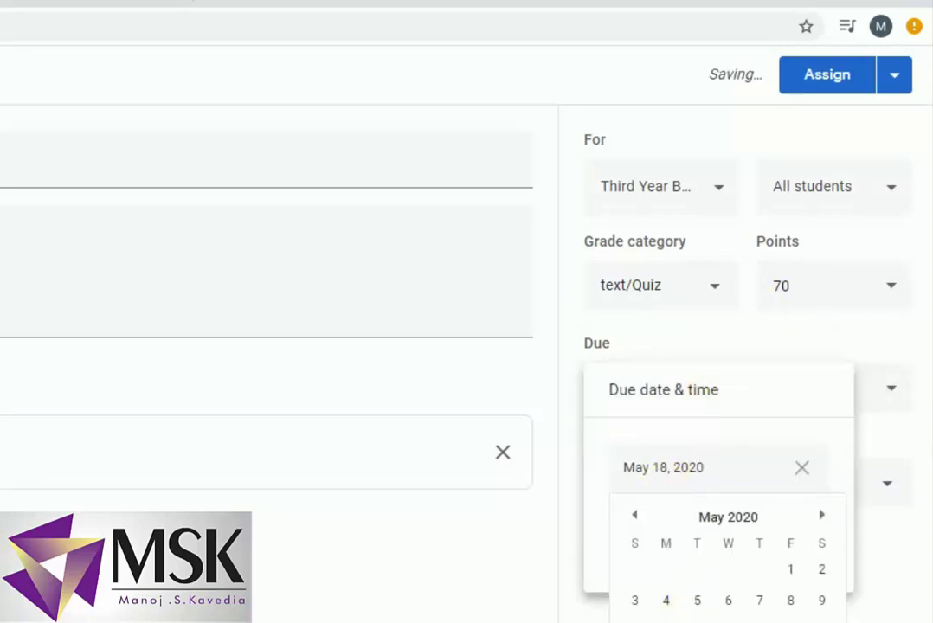
click(838, 560)
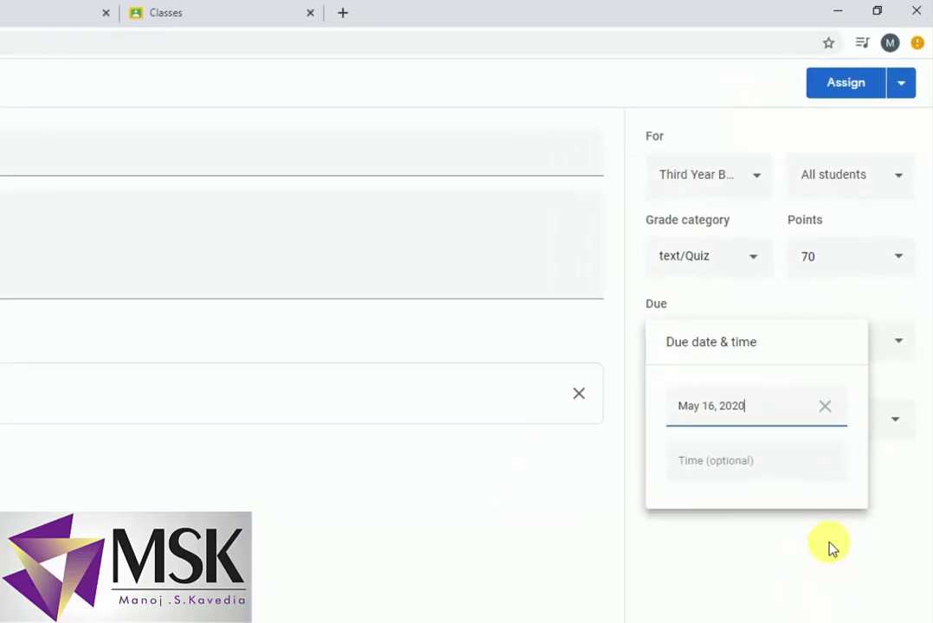
click(604, 613)
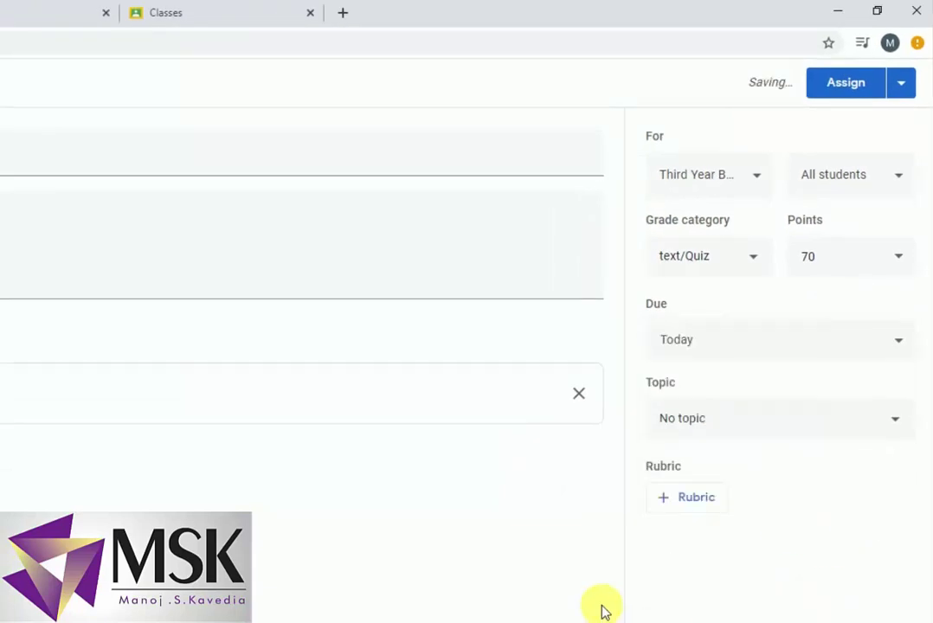
File the quiz assignment under the topic "Unit-1 :The Internet of Things: An Overview" and schedule it for 8:00 AM.
click(833, 427)
click(738, 599)
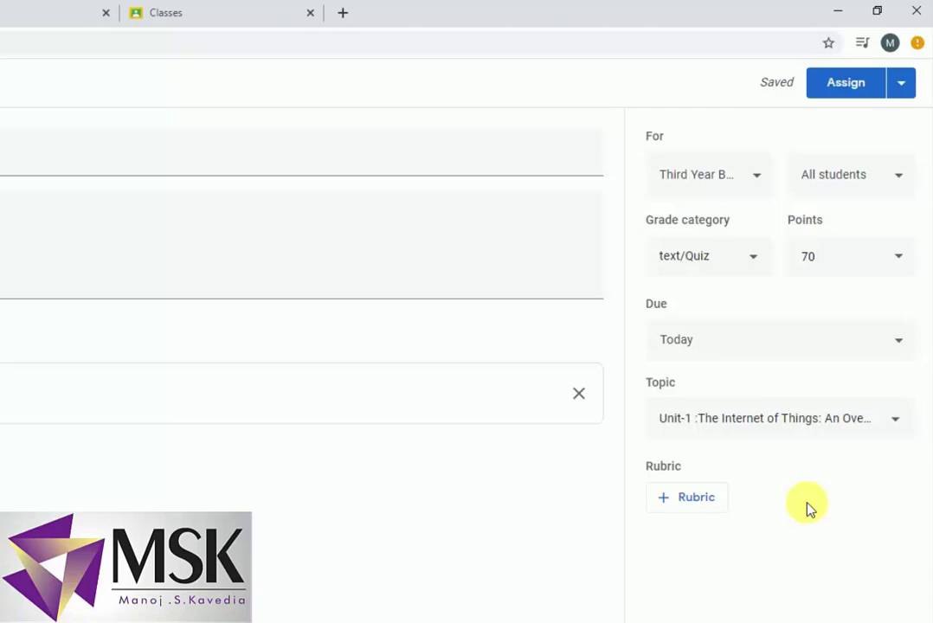
click(909, 94)
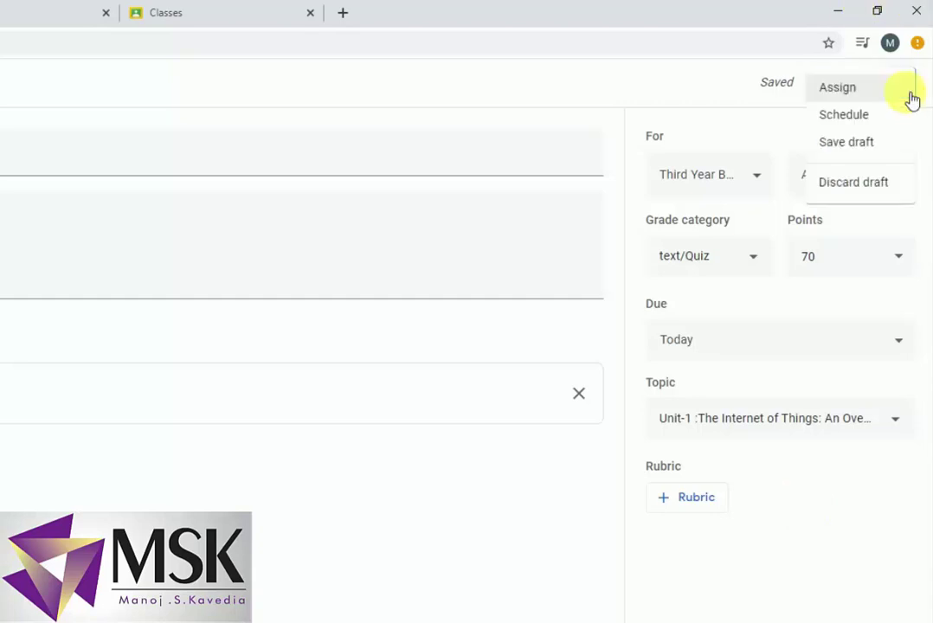
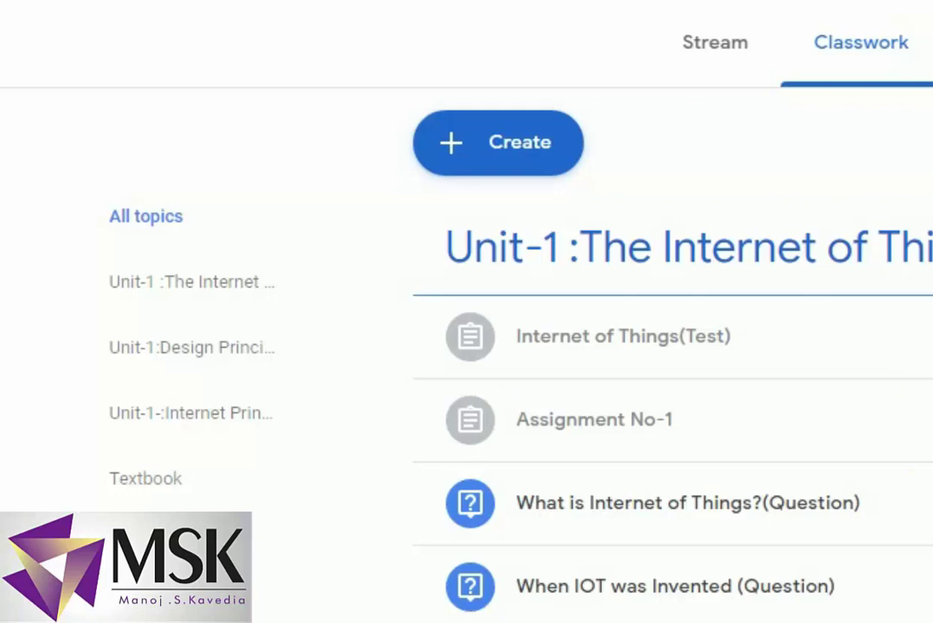
Review the classwork posted under the Syllabus, Textbook and "Unit-1 :The Internet of Things: An Overview" topics.
click(135, 554)
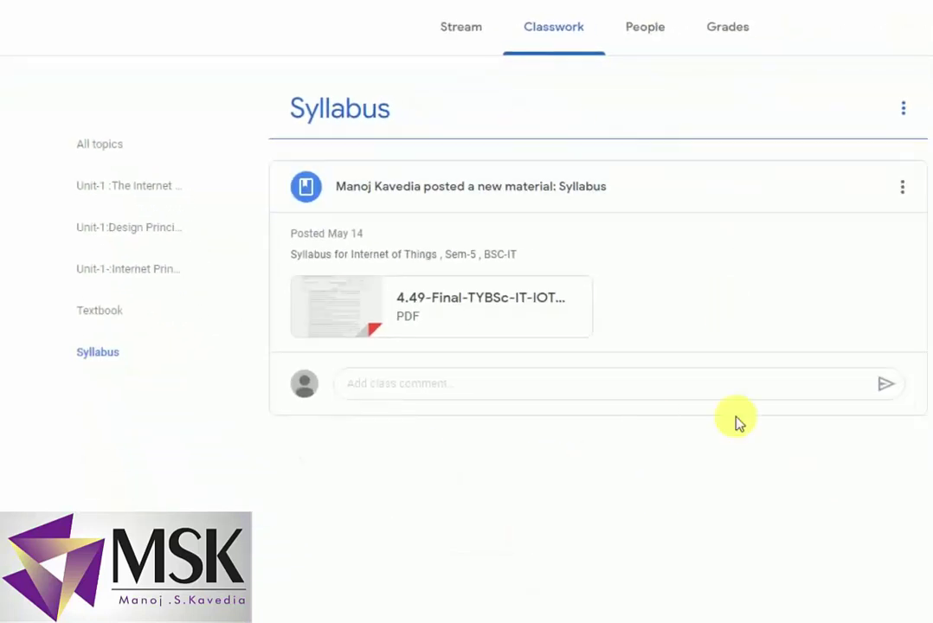
click(99, 310)
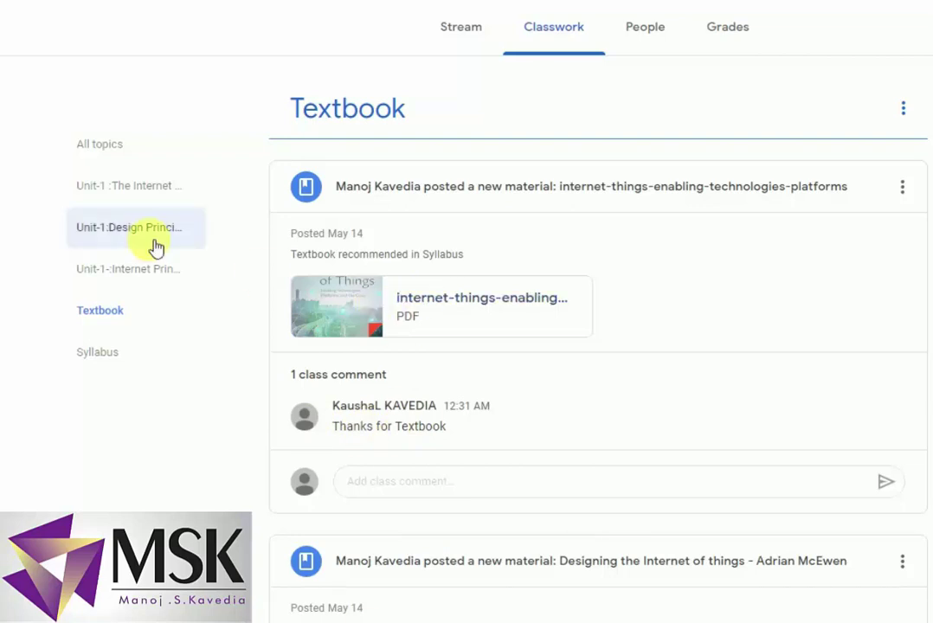
click(137, 201)
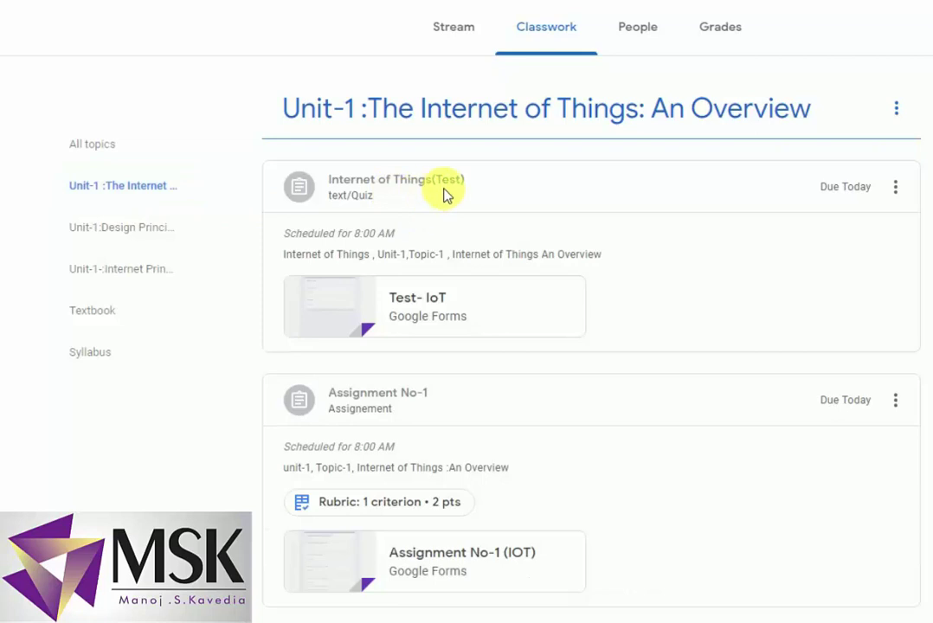
scroll(450, 437, down, 1)
scroll(443, 457, down, 3)
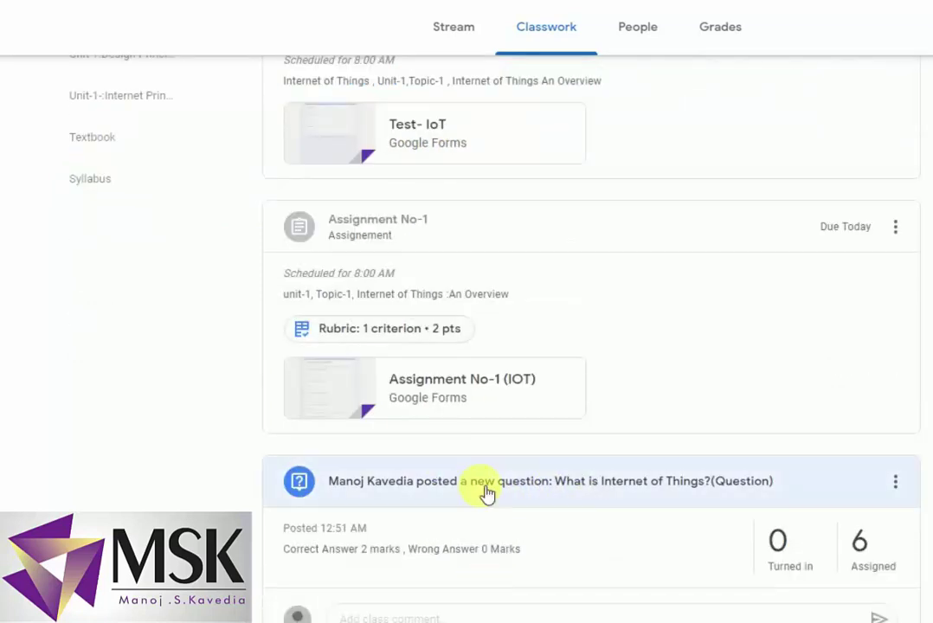
scroll(481, 500, down, 4)
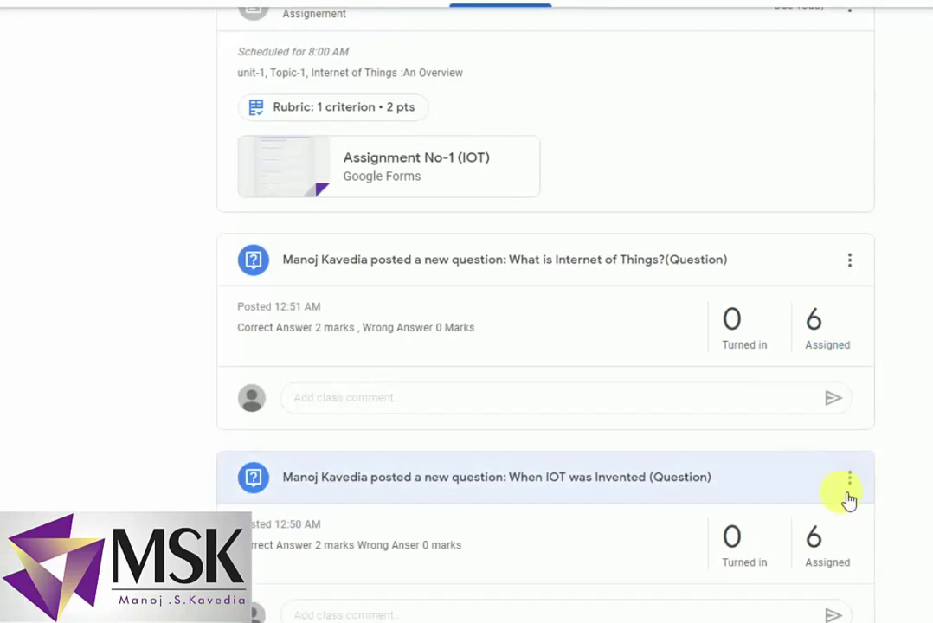
scroll(285, 467, down, 1)
scroll(390, 450, down, 1)
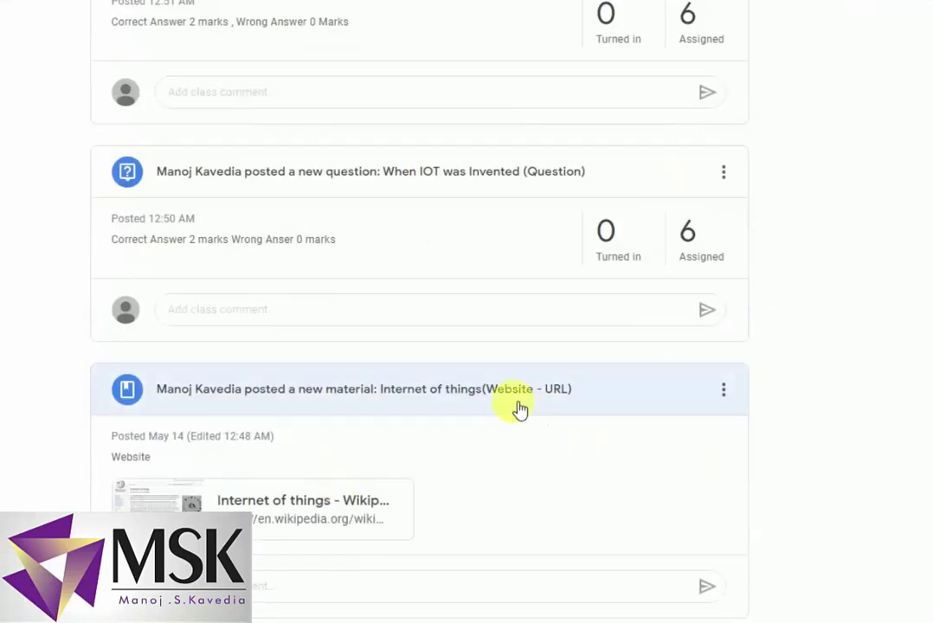
scroll(311, 484, down, 1)
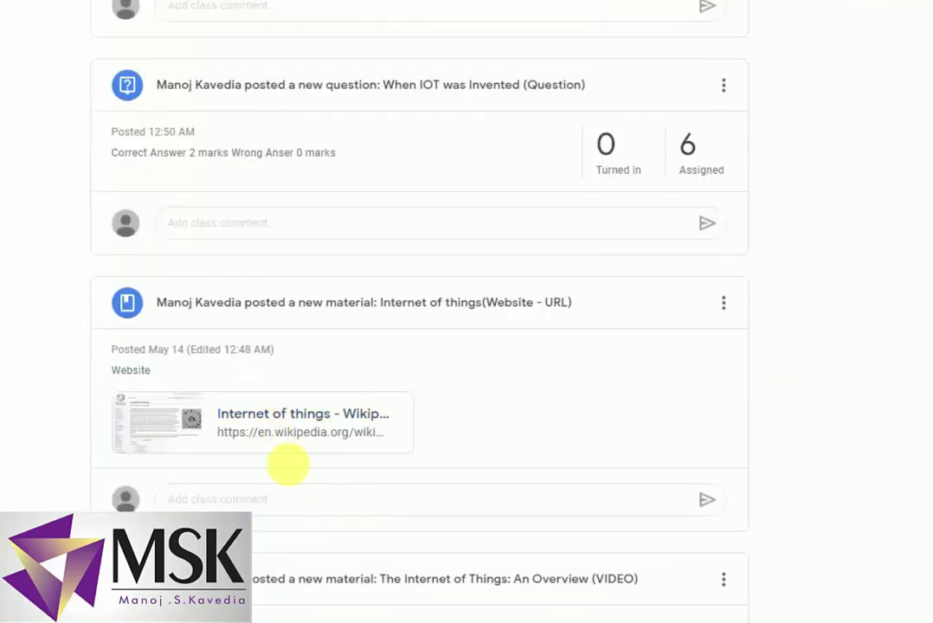
scroll(308, 485, down, 1)
scroll(560, 478, down, 3)
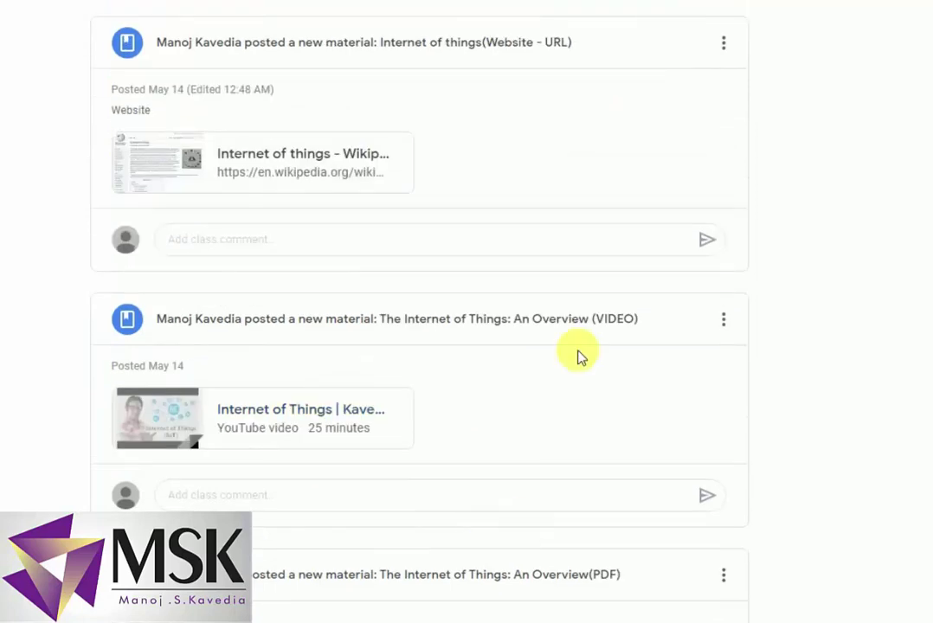
scroll(450, 472, down, 2)
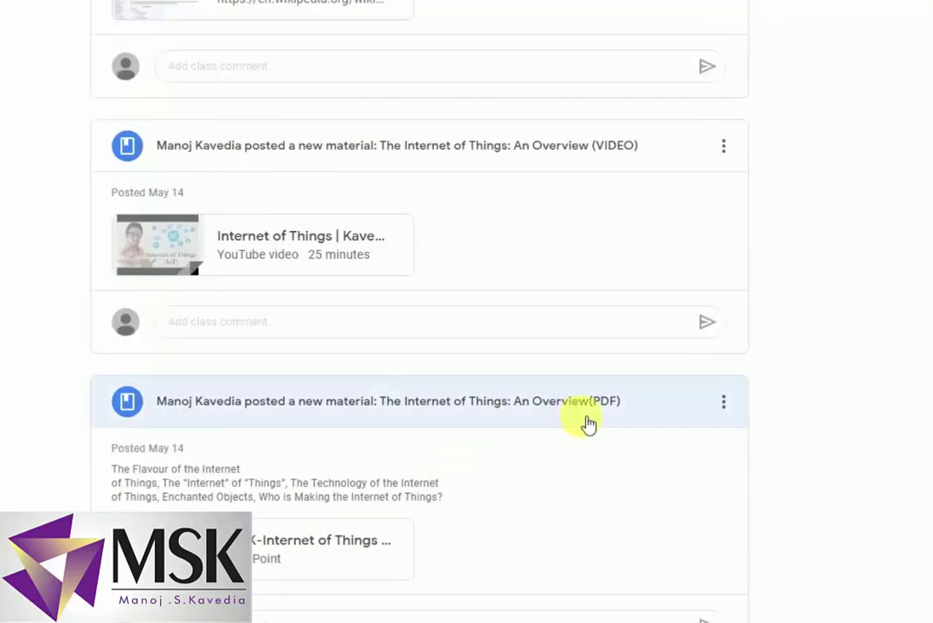
scroll(458, 514, down, 1)
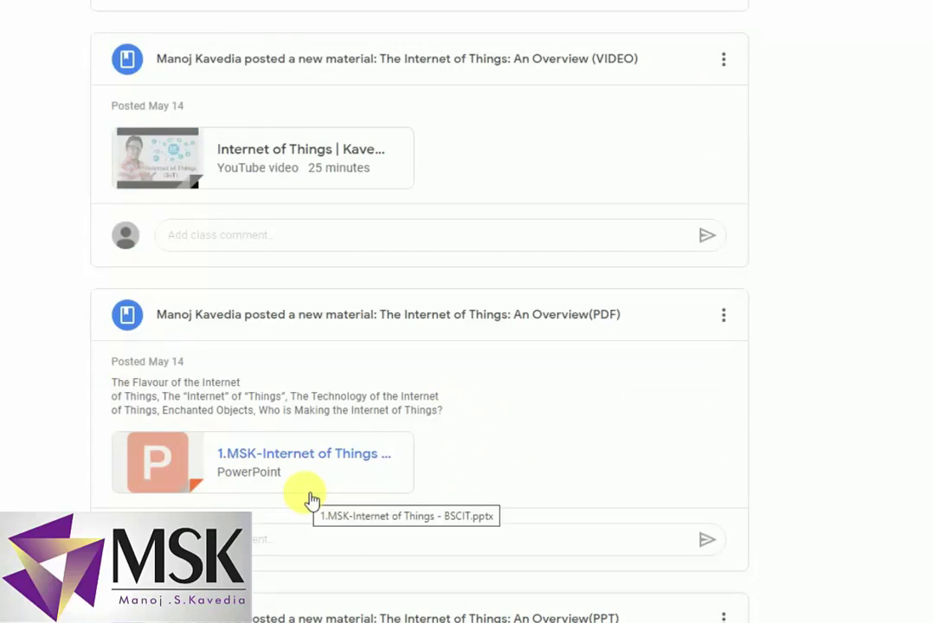
Check the class's list of people and its gradebook, then return to the class stream.
scroll(312, 500, up, 10)
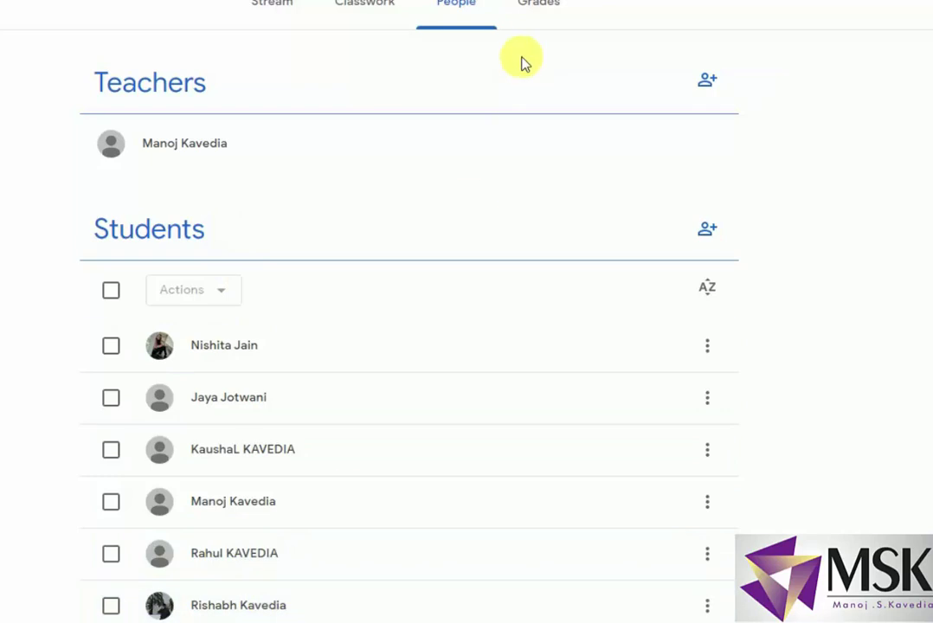
click(536, 18)
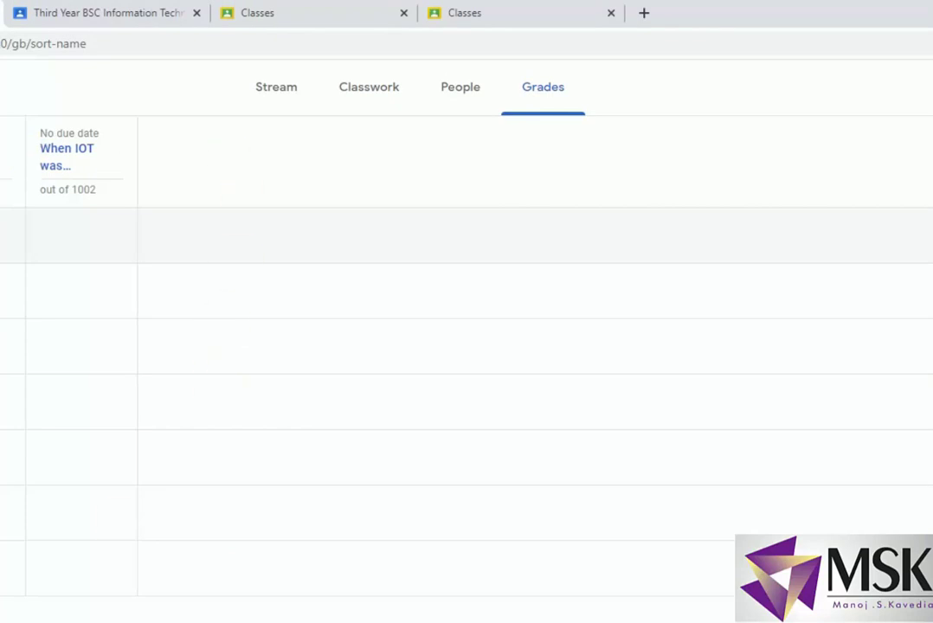
click(276, 87)
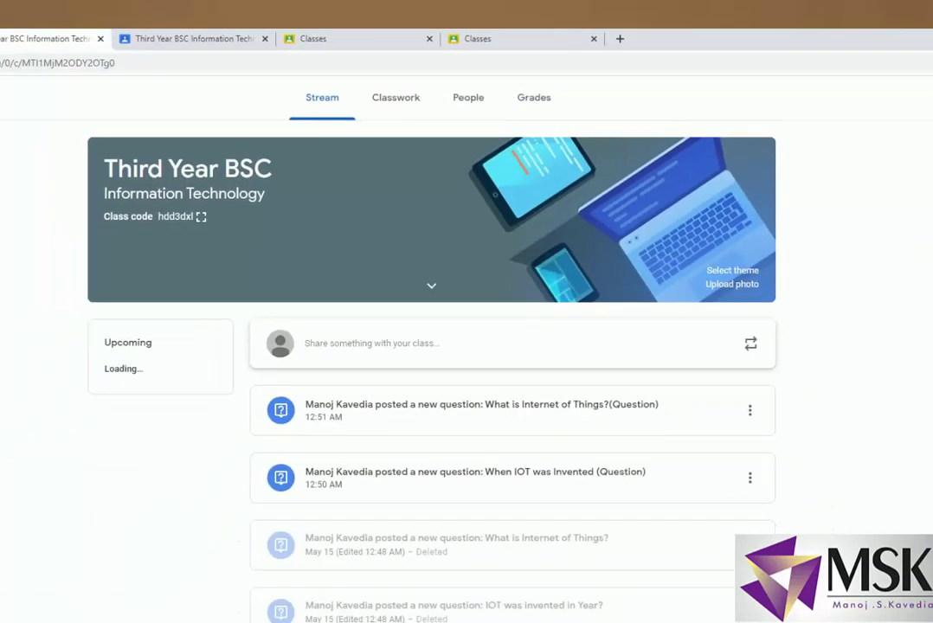